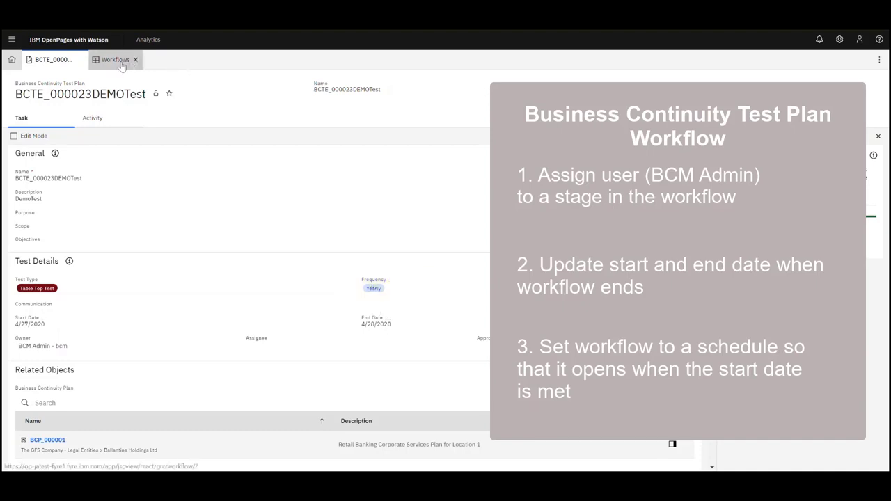
Open the Workflows list in the solution configuration and dismiss the profile access notice.
click(840, 39)
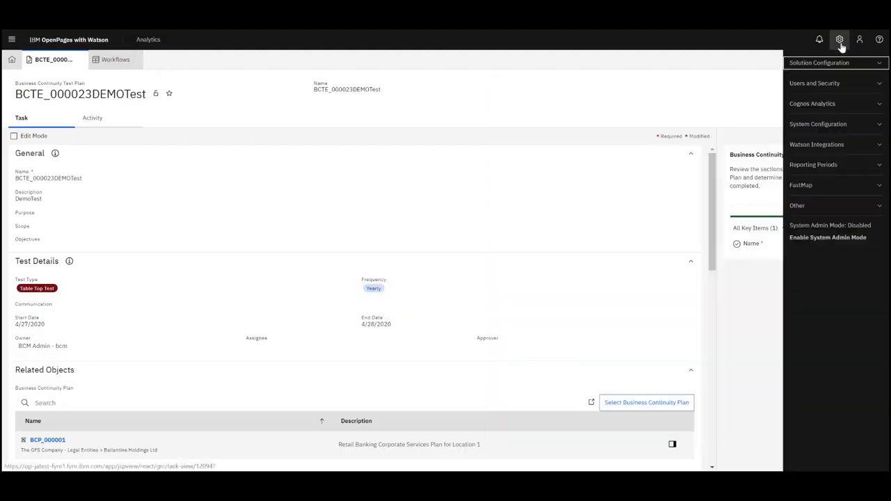
click(819, 63)
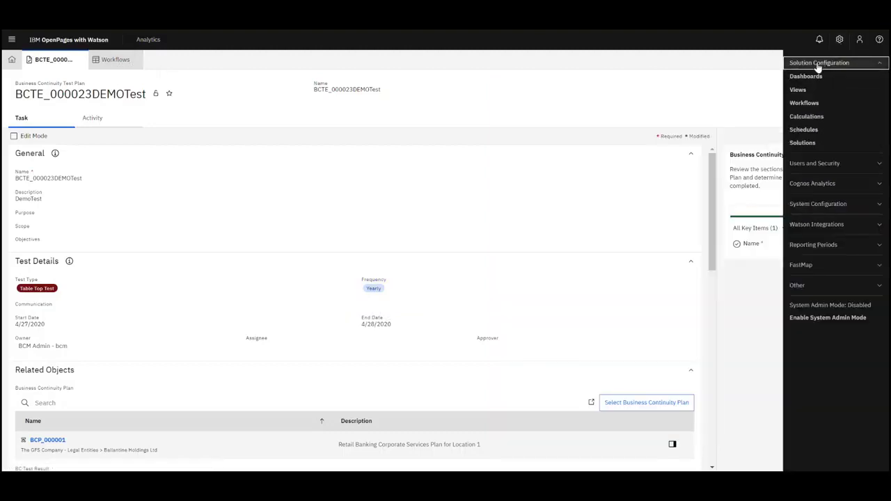
click(807, 103)
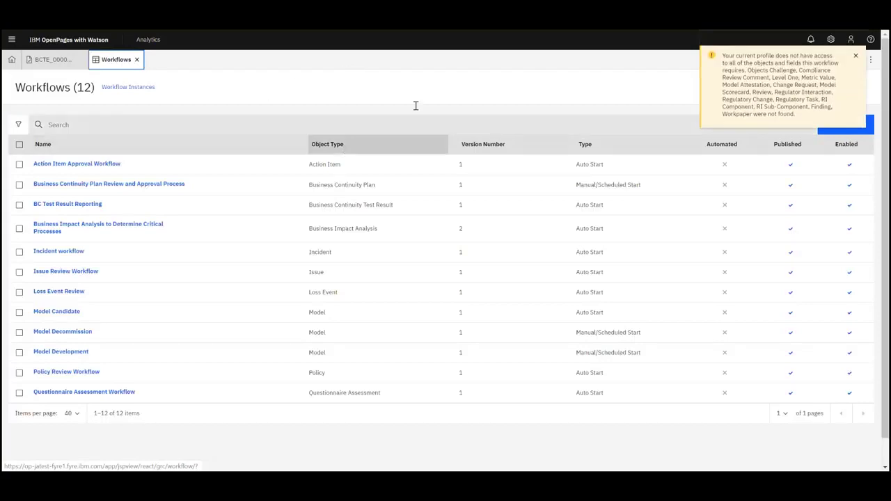
click(857, 57)
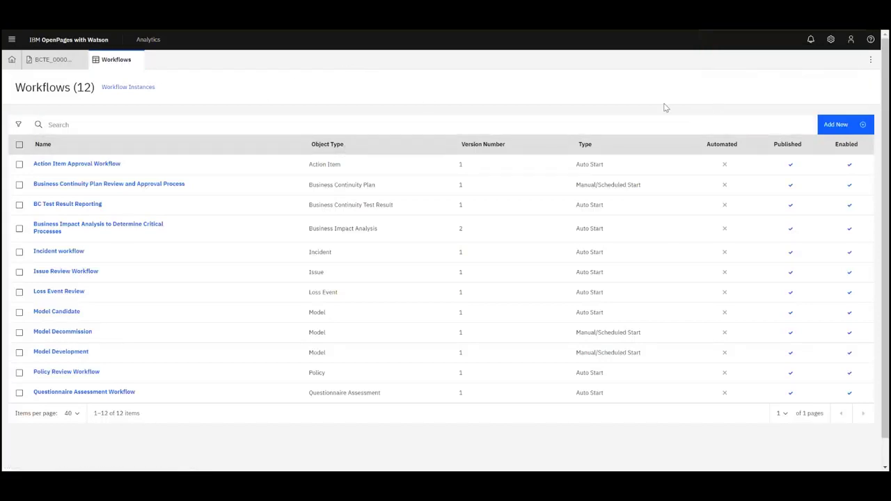
Add an enabled workflow named BCTestPlanWorkflow for the Business Continuity Test Plan object type, with type Manual/Scheduled Start.
click(840, 125)
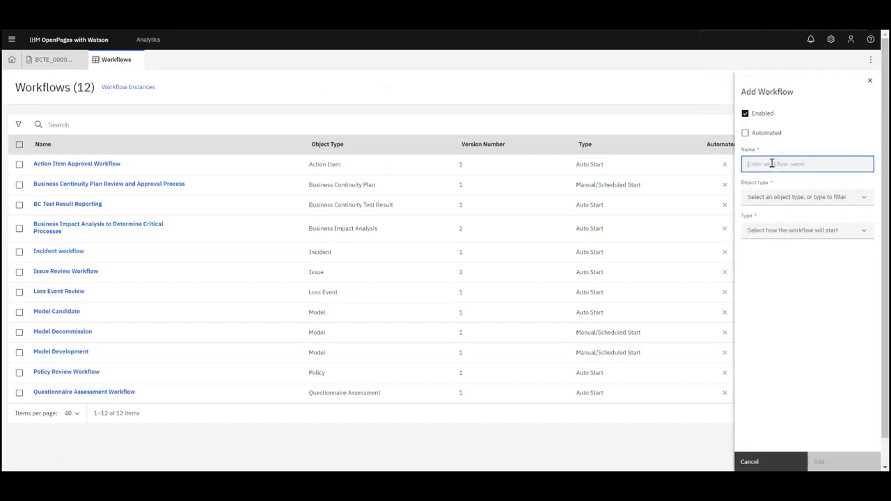
text(BCTestPlanWorkflow)
click(845, 198)
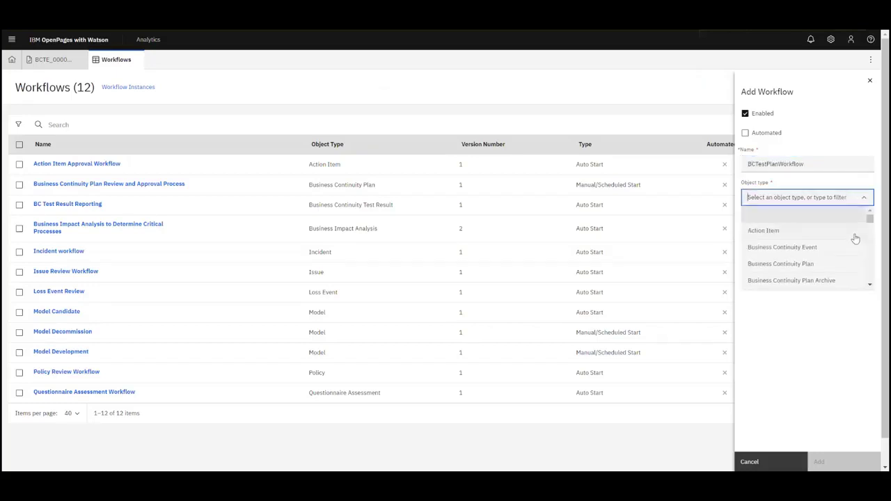
click(871, 287)
click(844, 281)
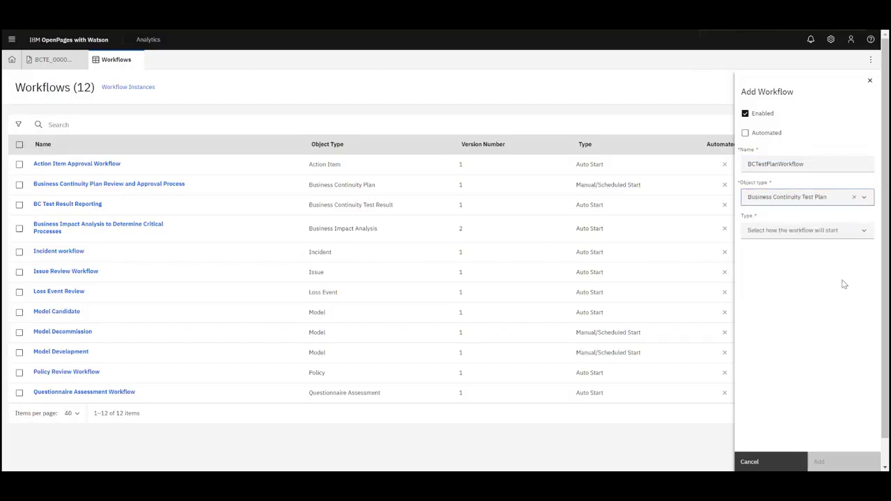
click(842, 237)
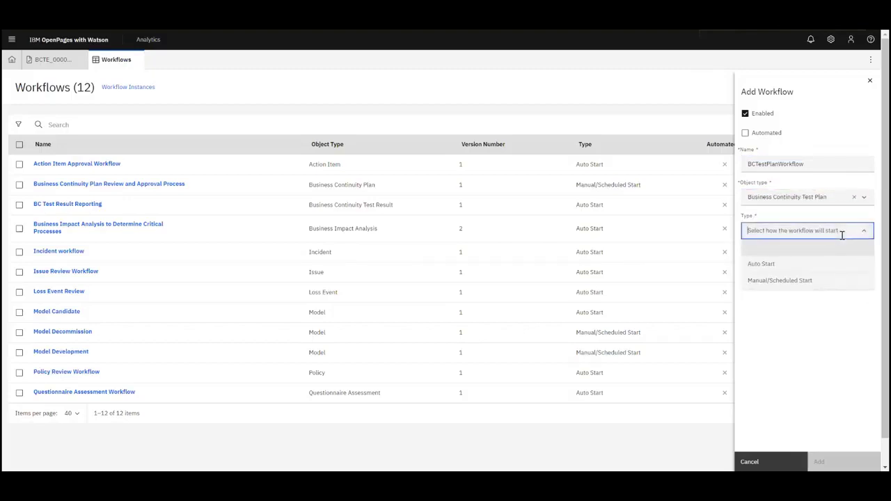
click(777, 280)
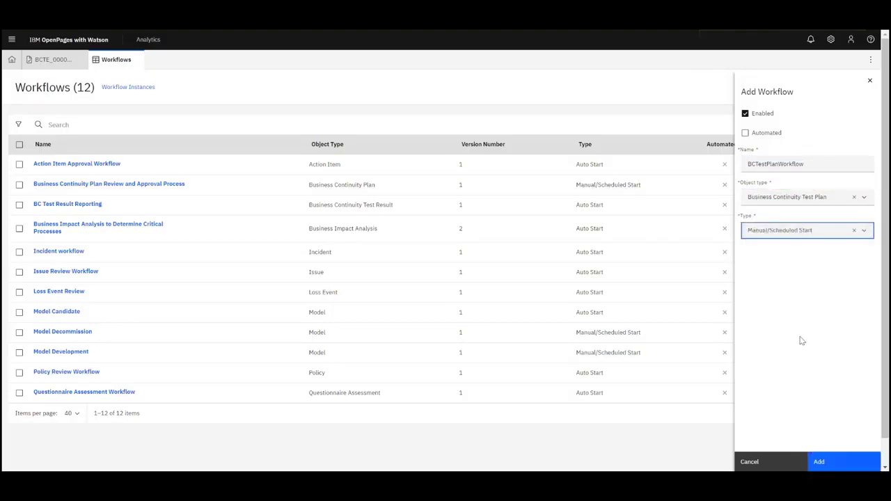
click(801, 237)
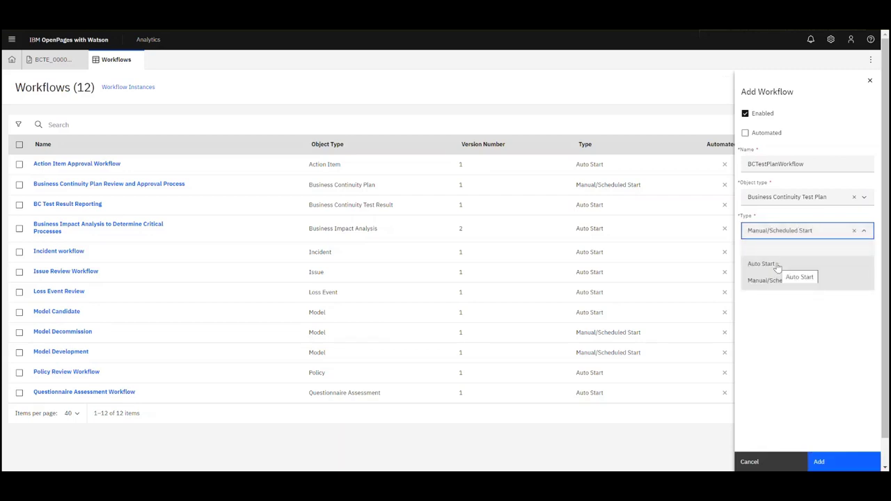
click(812, 281)
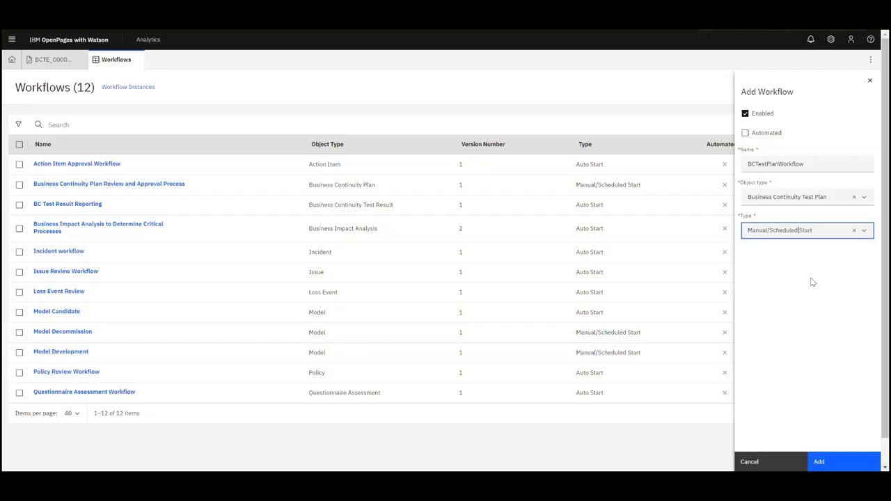
click(840, 463)
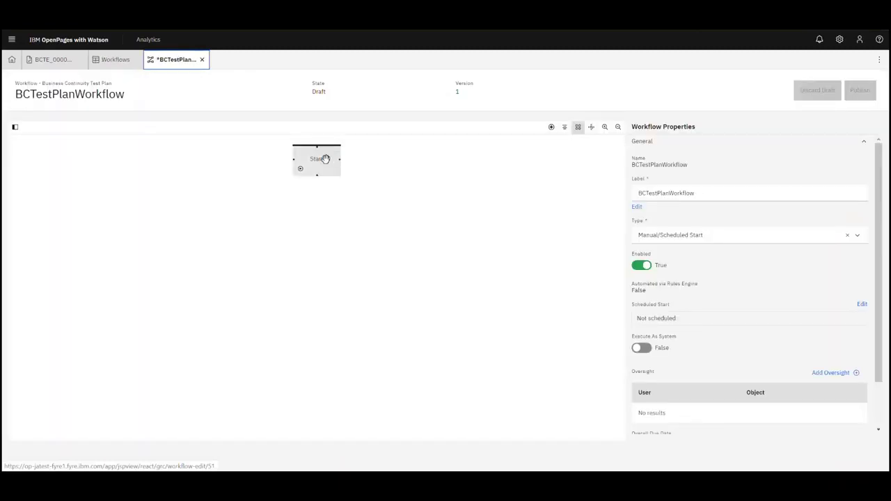
Move the Start stage toward the canvas's left side and add a stage named "Test Plan Exeuction" to its right.
drag(325, 159, 151, 196)
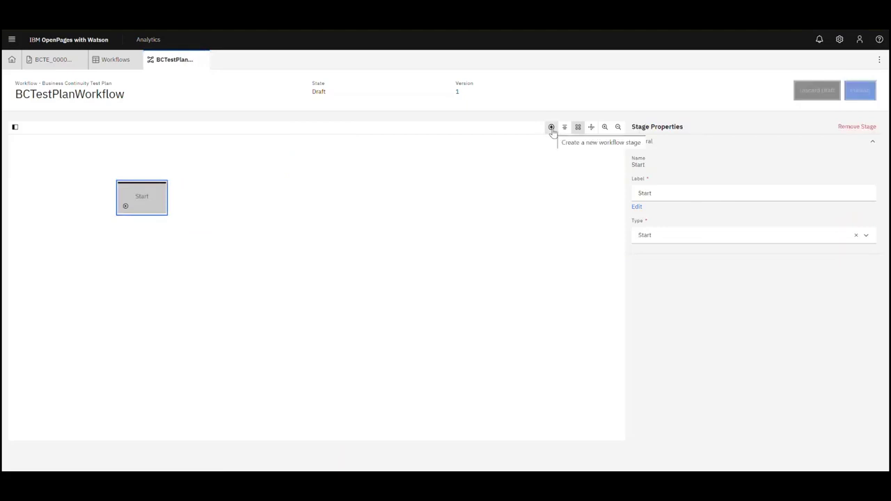
drag(552, 131, 292, 203)
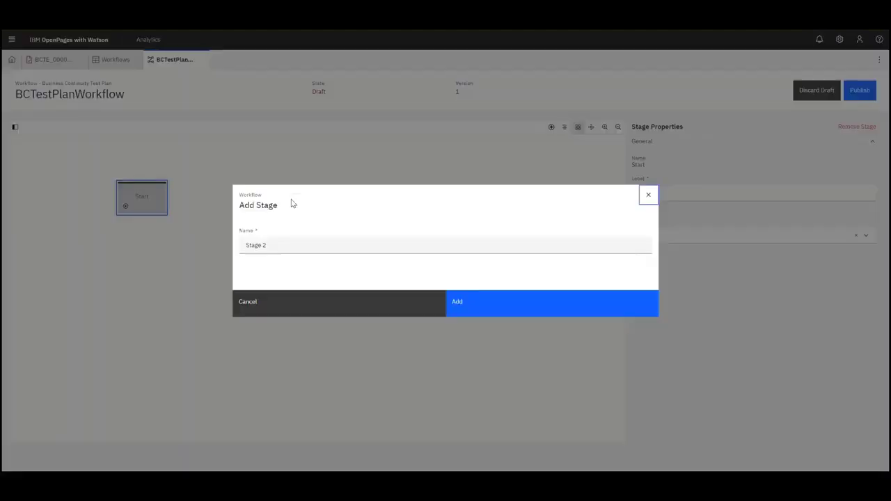
triple_click(443, 246)
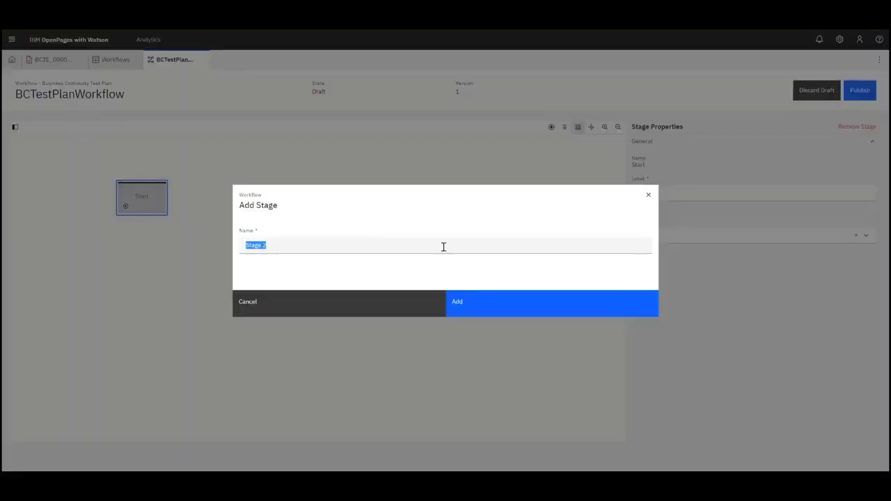
text(Test)
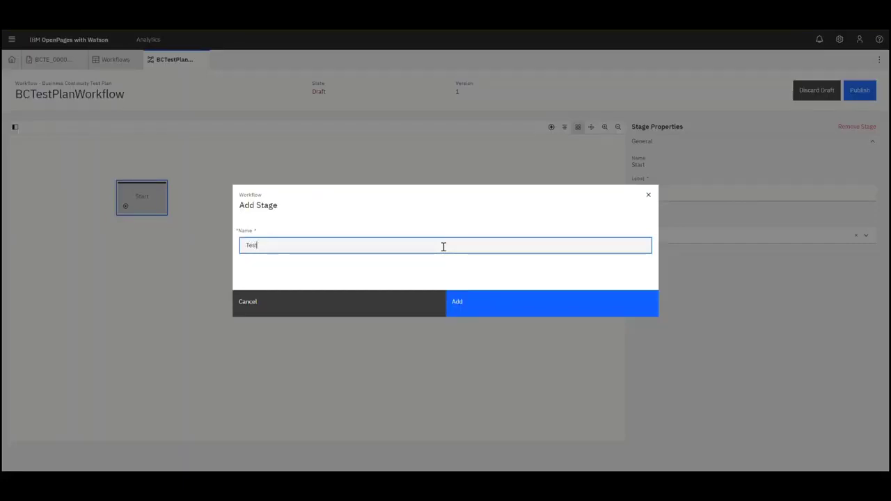
text( Plan Exeuction)
click(499, 298)
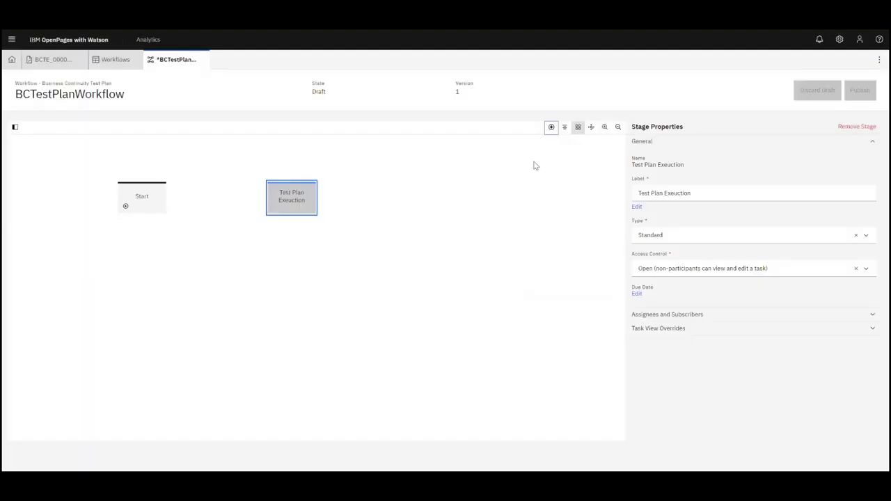
Add a stage named "End" to the right of the Test Plan Exeuction stage and set its type to End.
drag(555, 123, 430, 200)
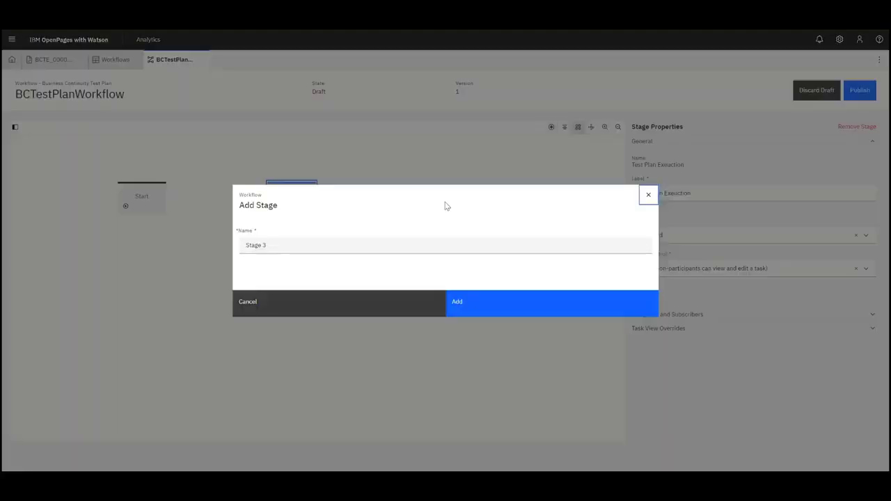
click(395, 247)
key(ctrl+a)
text(E)
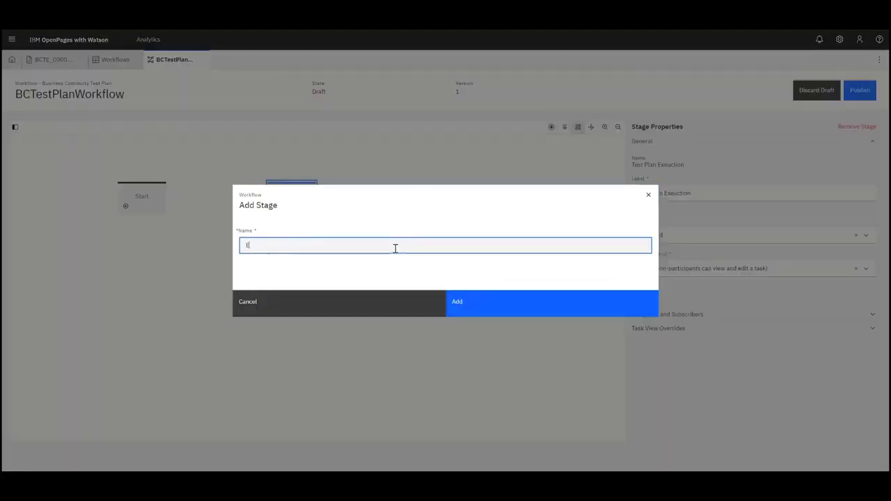
click(509, 308)
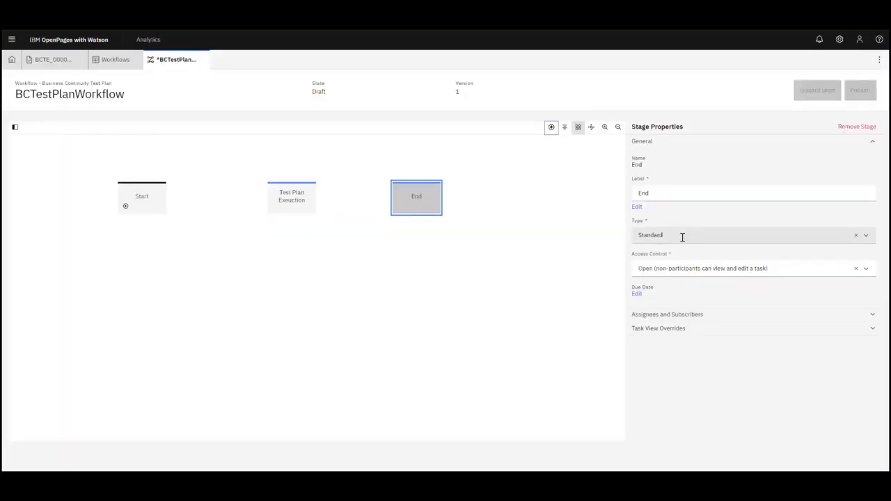
click(866, 237)
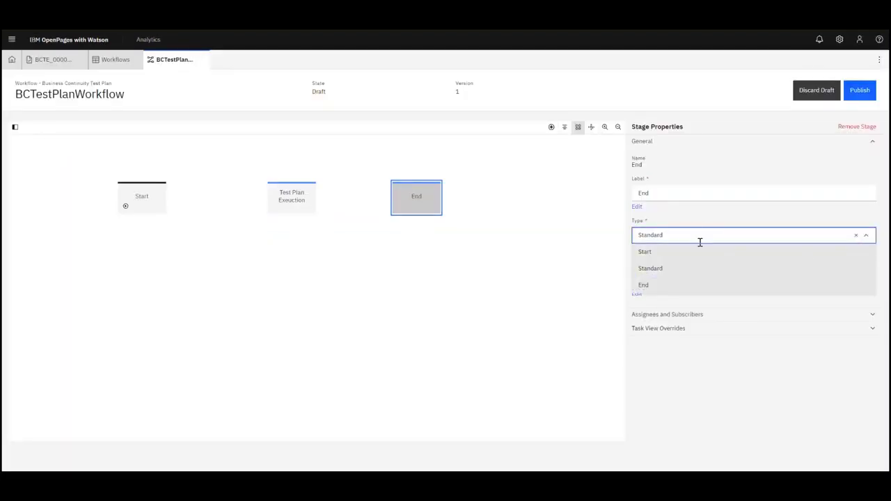
click(667, 291)
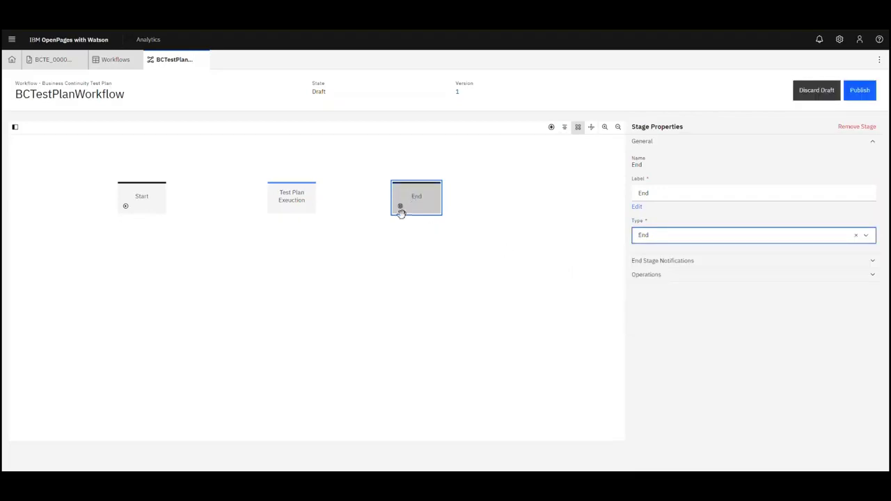
click(351, 262)
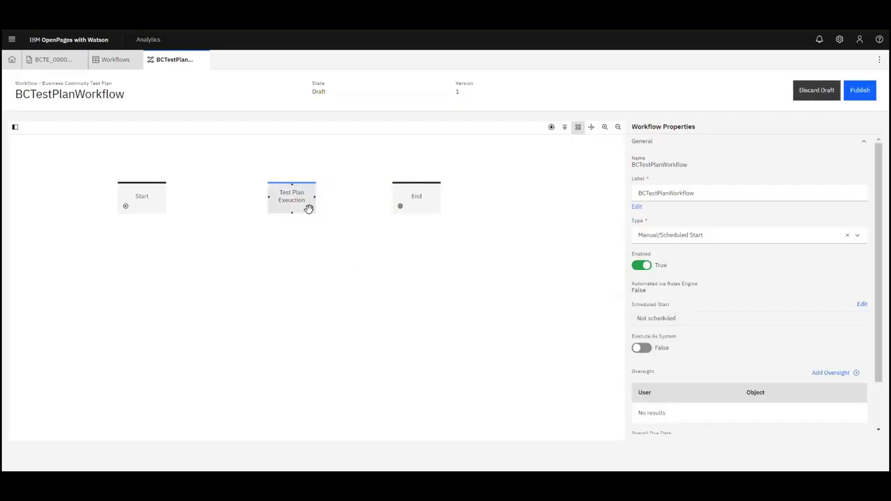
Connect the Start stage to the Test Plan Exeuction stage with an action named "Start Workflow".
mouse_move(165, 198)
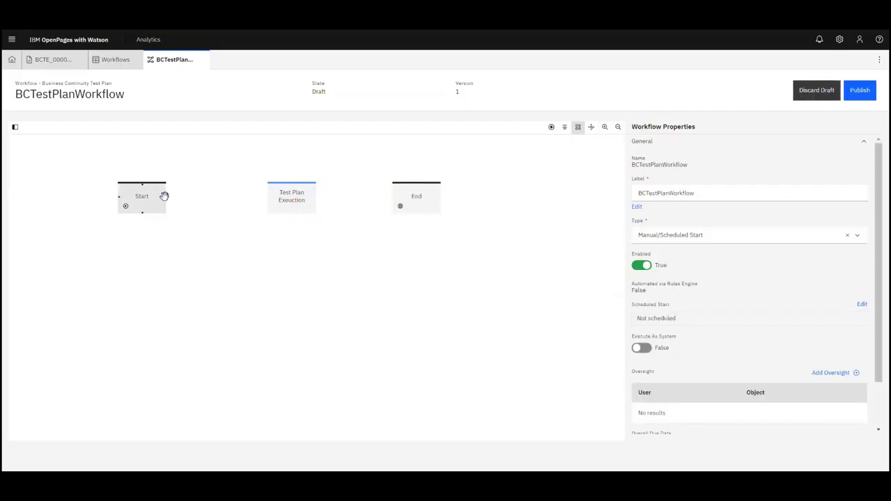
drag(163, 196, 271, 199)
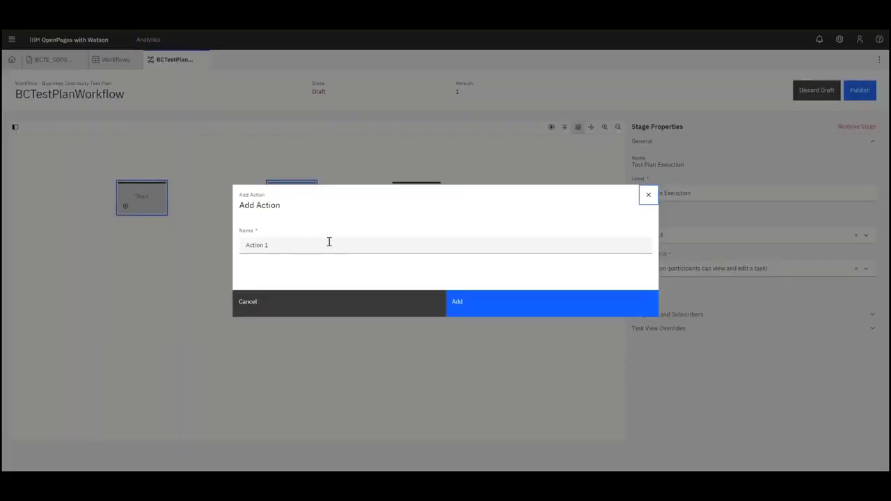
click(331, 243)
key(ctrl+a)
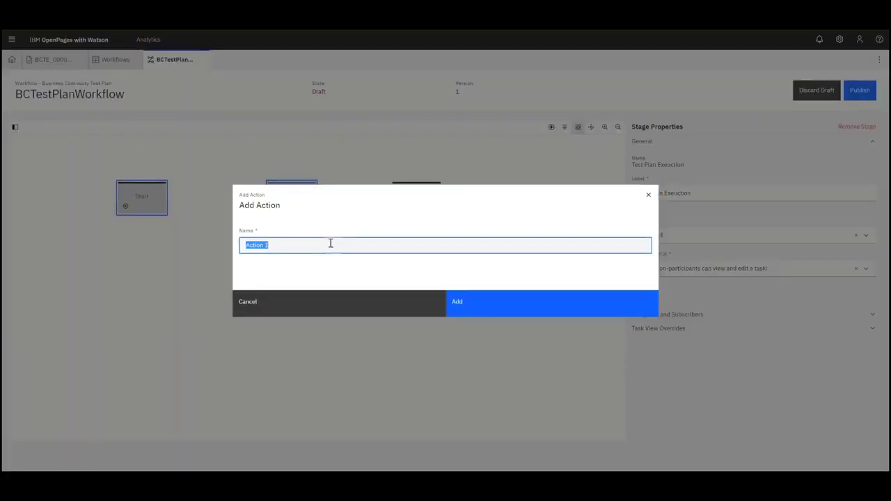
text(Start Workflow)
click(550, 310)
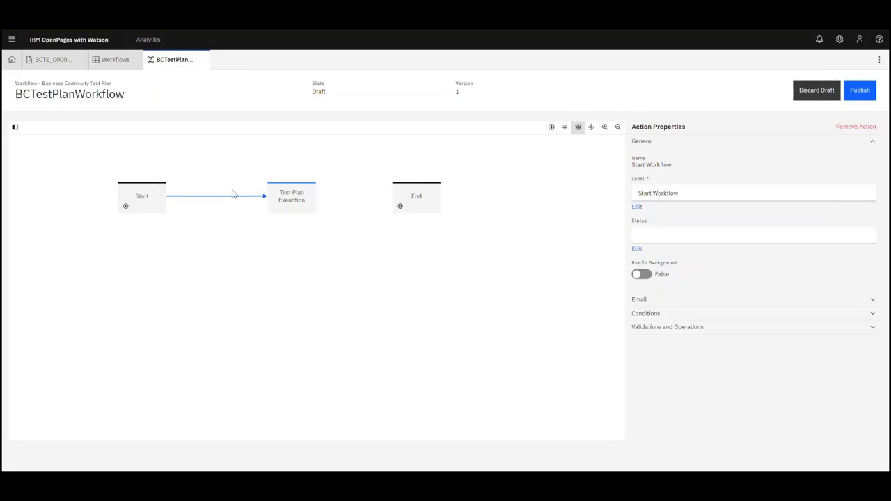
Add an assignee to the Test Plan Exeuction stage using the current object's field Owner (BCM-Test:Owner).
click(295, 200)
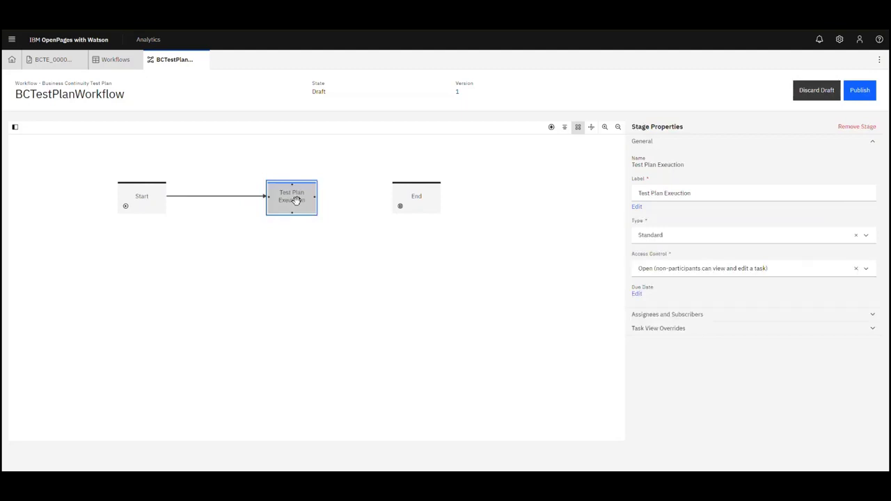
click(761, 320)
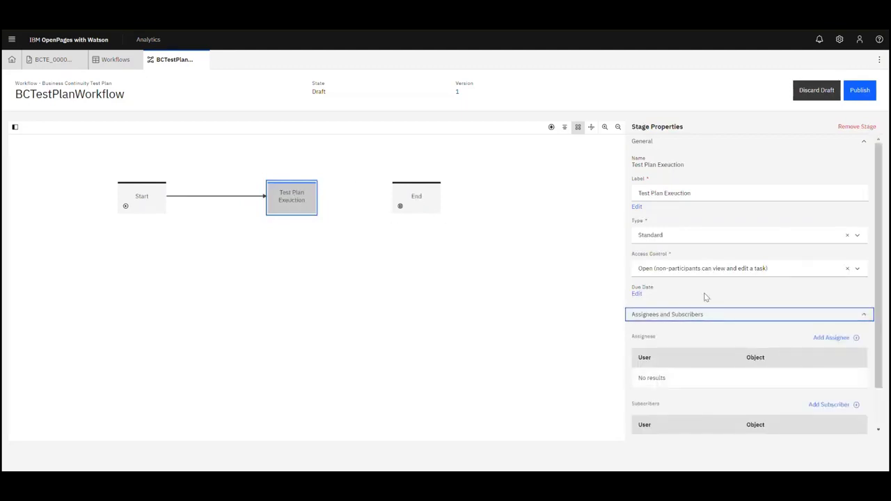
scroll(864, 313, down, 1)
click(844, 316)
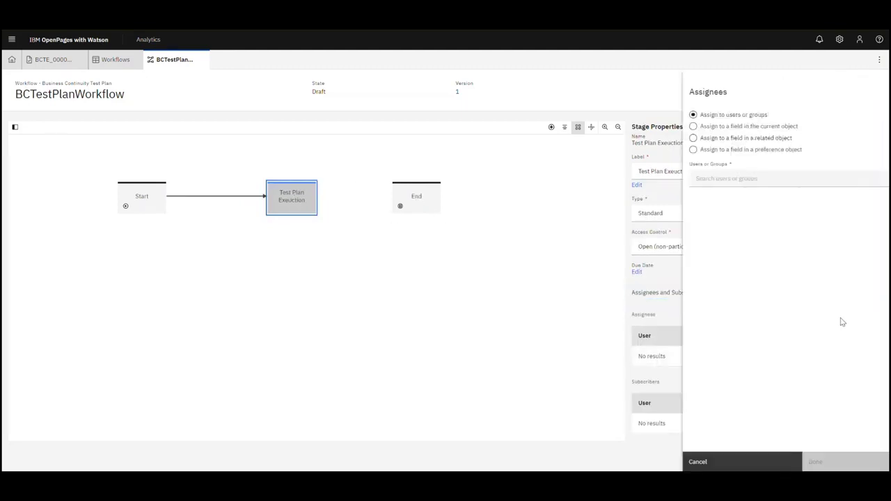
click(730, 127)
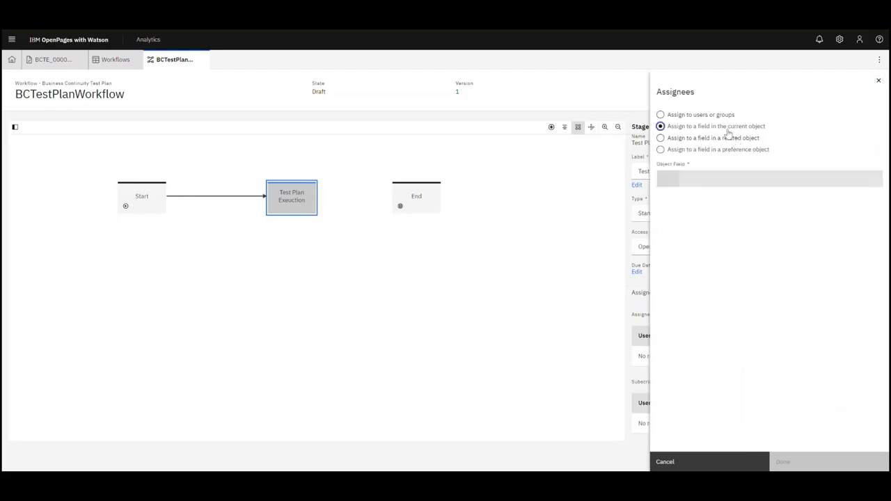
click(742, 179)
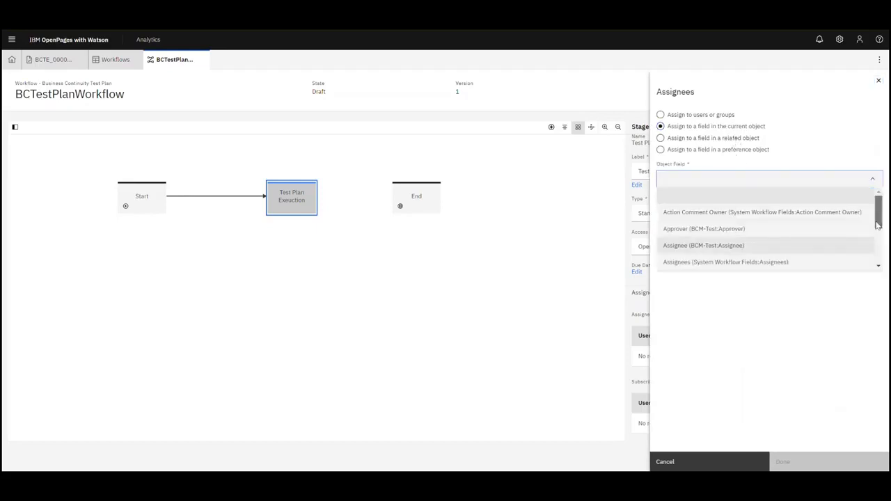
drag(879, 224, 879, 252)
click(762, 230)
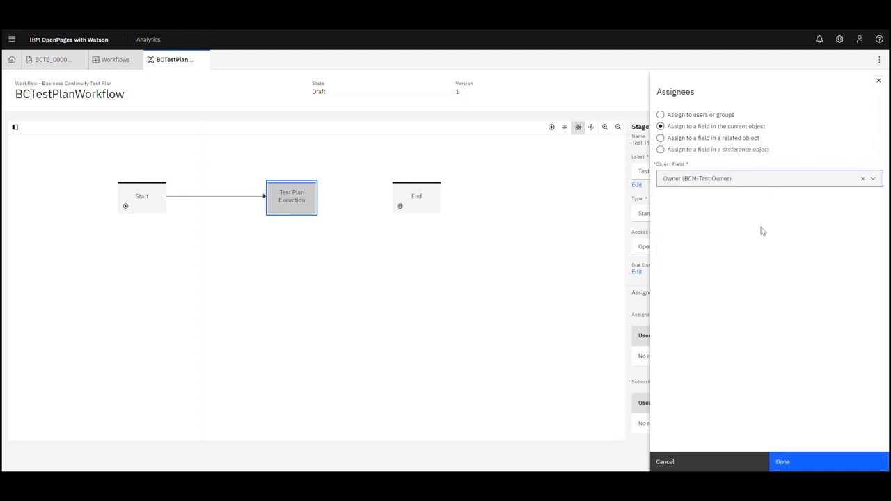
click(786, 461)
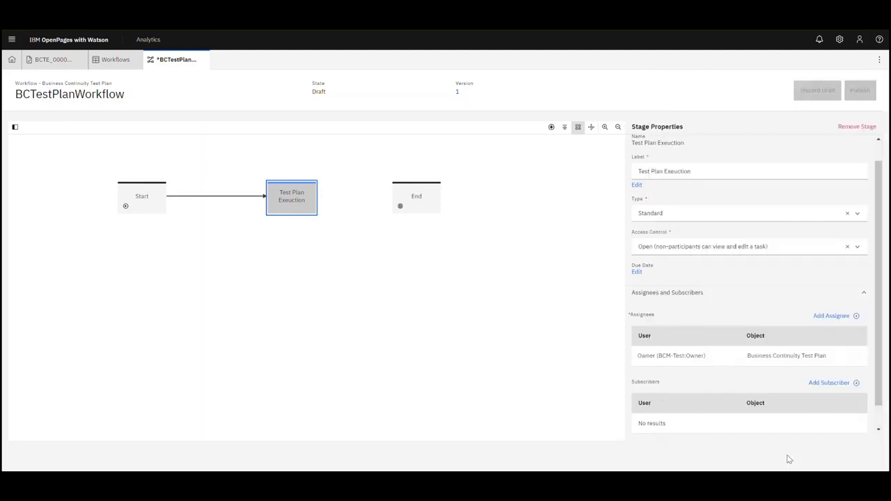
click(783, 296)
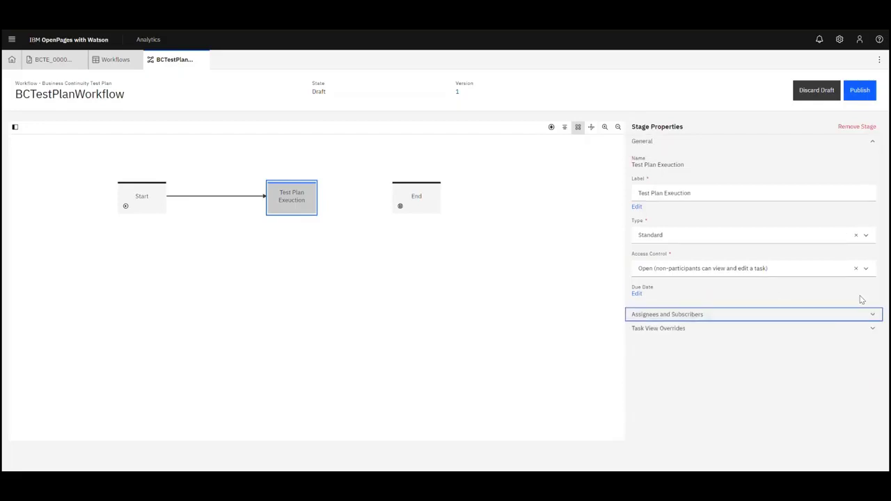
Set the Test Plan Exeuction stage's task view override to the BCTestPlanDemo view.
click(801, 328)
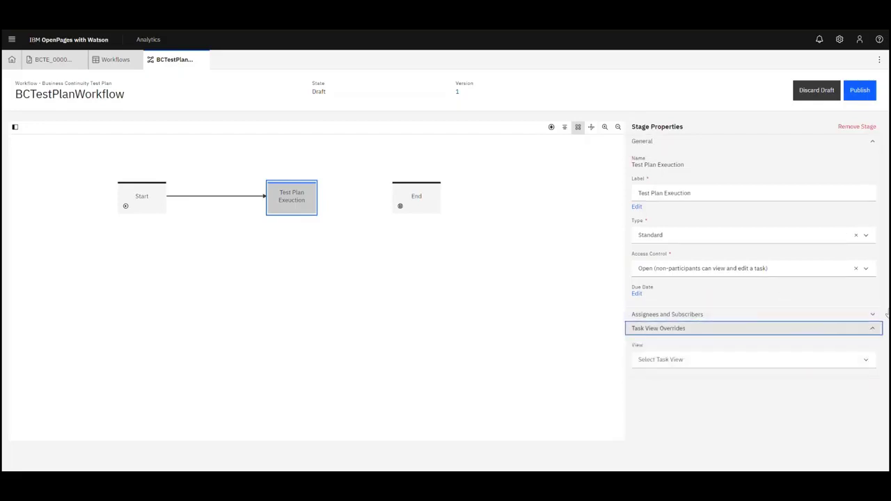
click(858, 359)
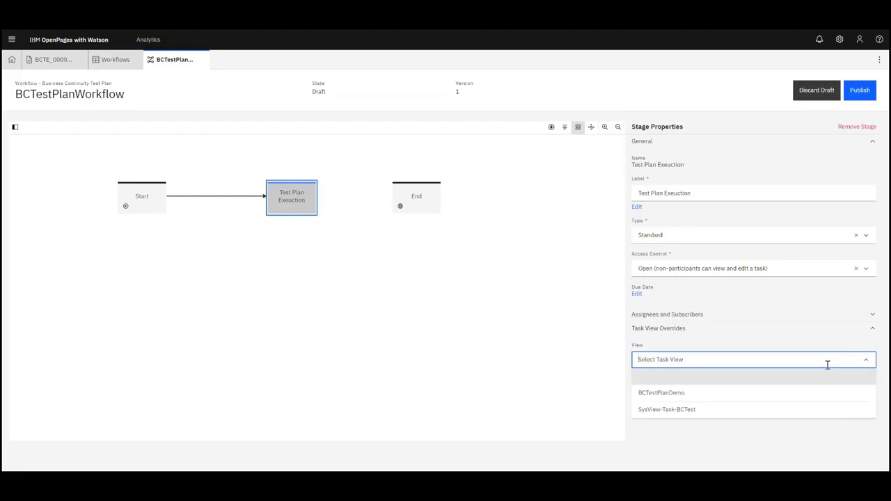
click(743, 398)
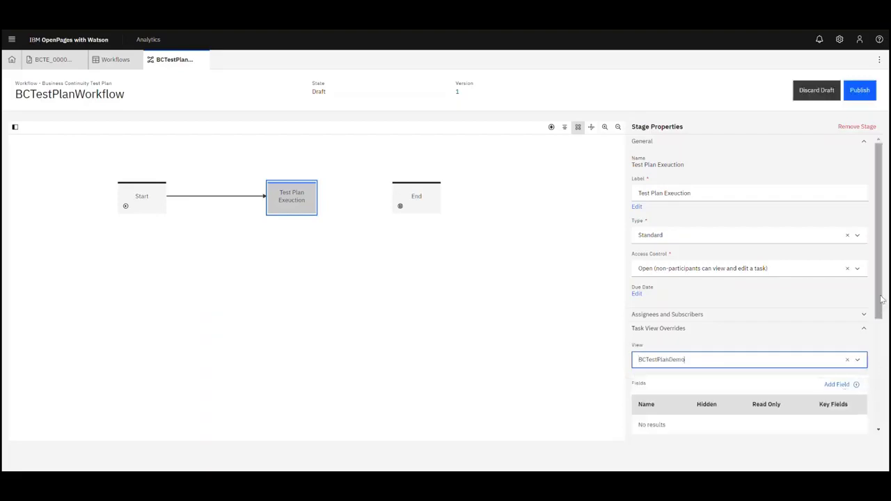
Add a field override to the stage's task view that makes the Assignee field hidden.
drag(881, 301, 889, 342)
click(838, 295)
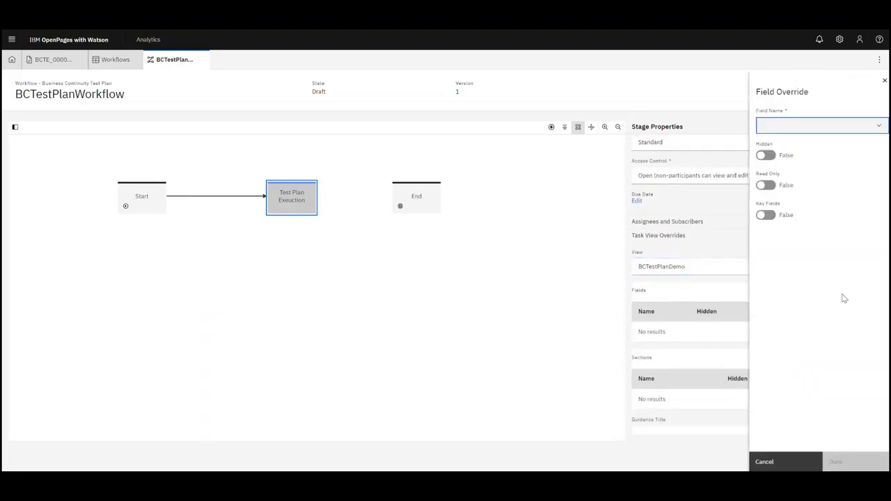
click(862, 126)
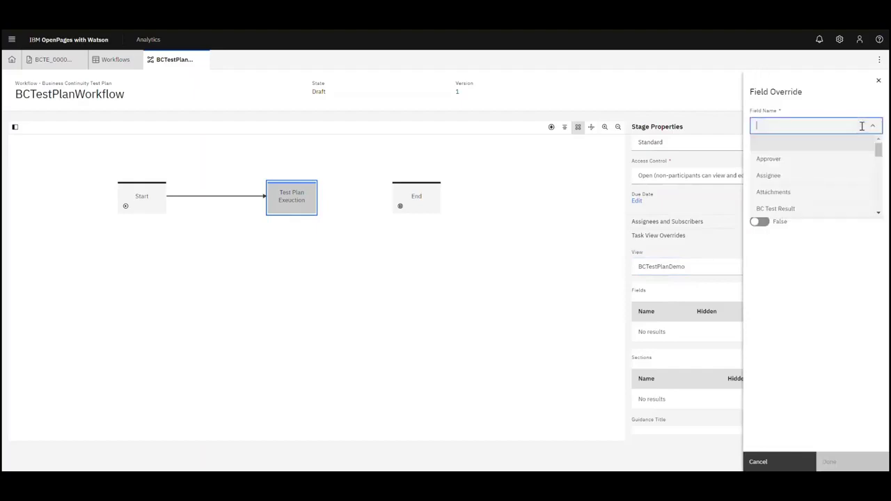
click(833, 175)
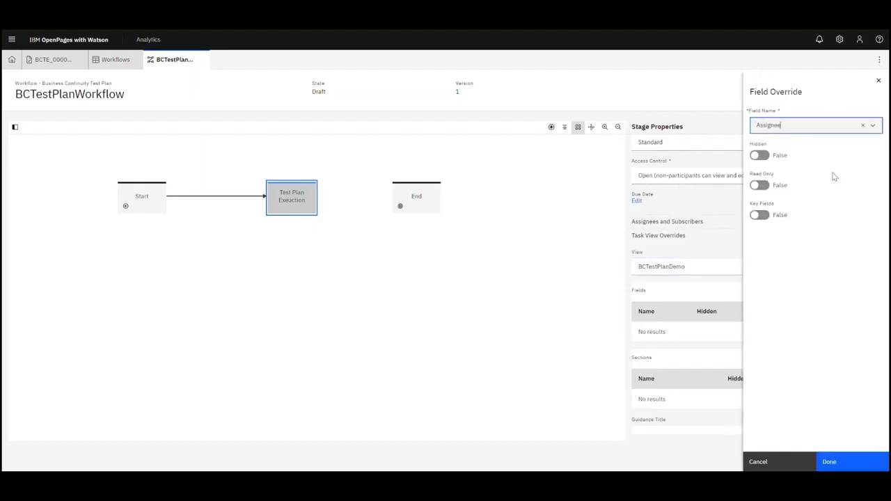
click(761, 157)
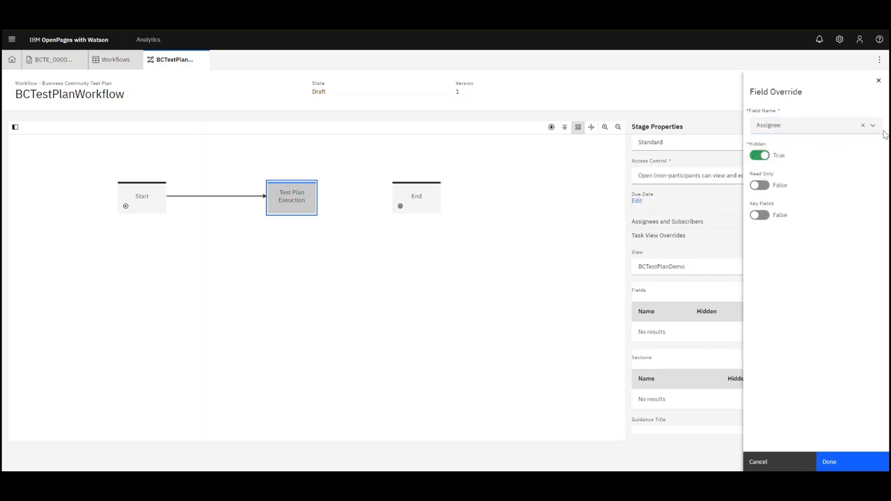
click(844, 462)
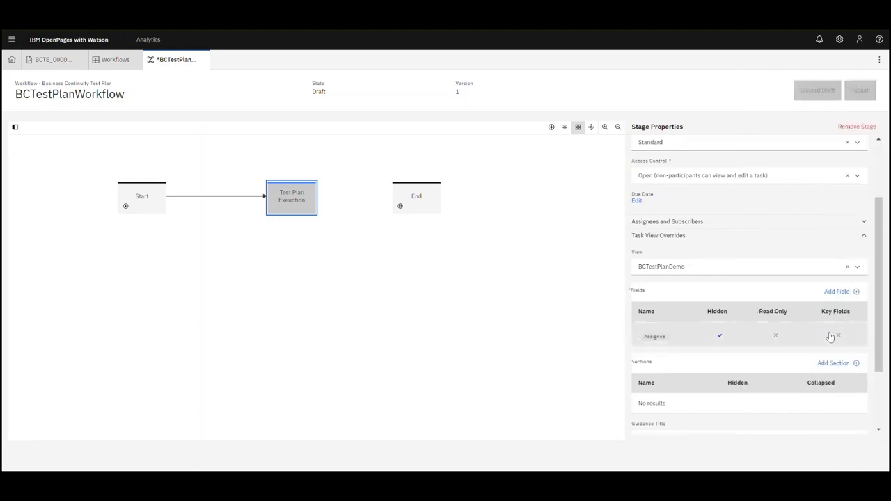
Add a second field override that marks the End Date field as a key field.
click(839, 291)
click(822, 126)
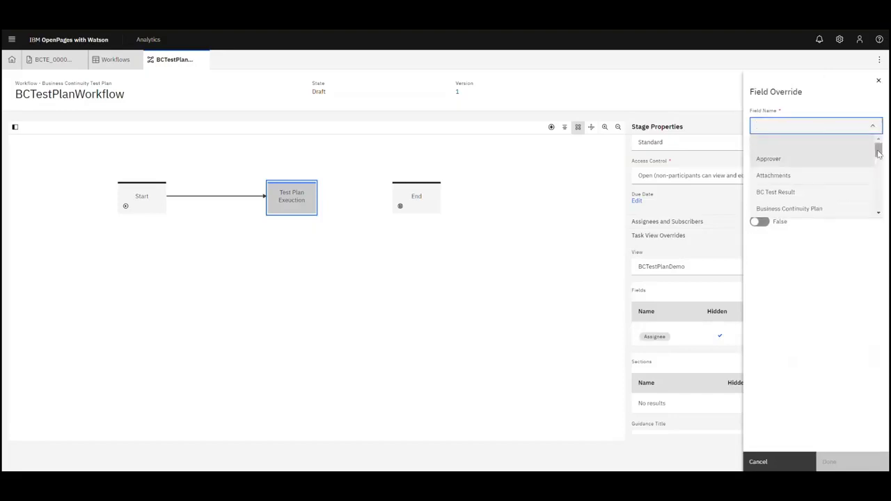
drag(878, 152, 881, 178)
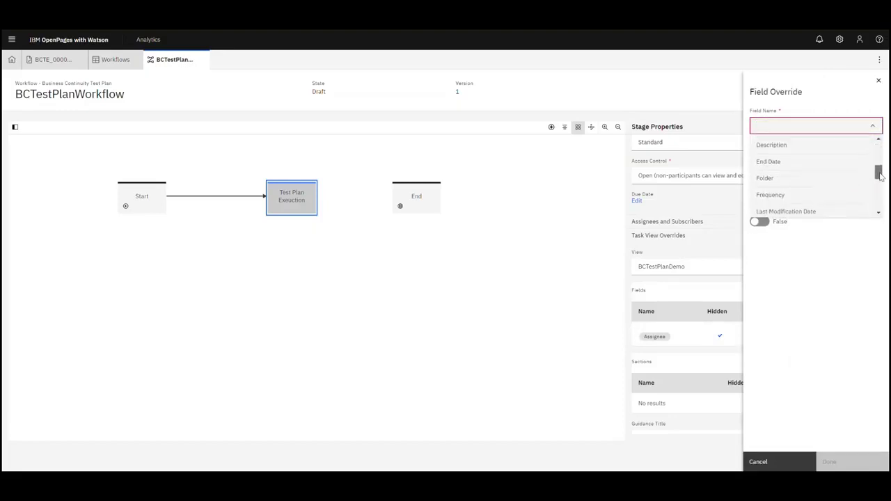
click(844, 167)
click(760, 216)
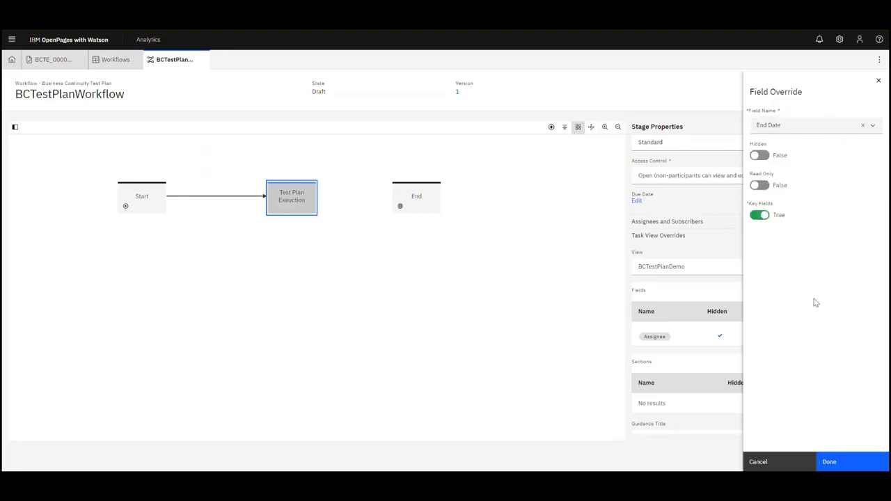
click(862, 462)
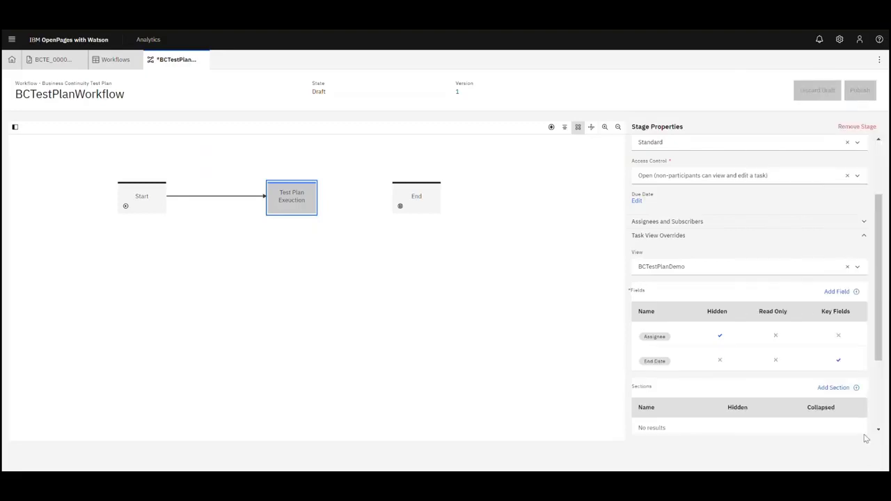
Set the stage's guidance title to "Guidance" and its guidance text to "Demo Guidance".
scroll(882, 295, down, 1)
scroll(889, 341, down, 1)
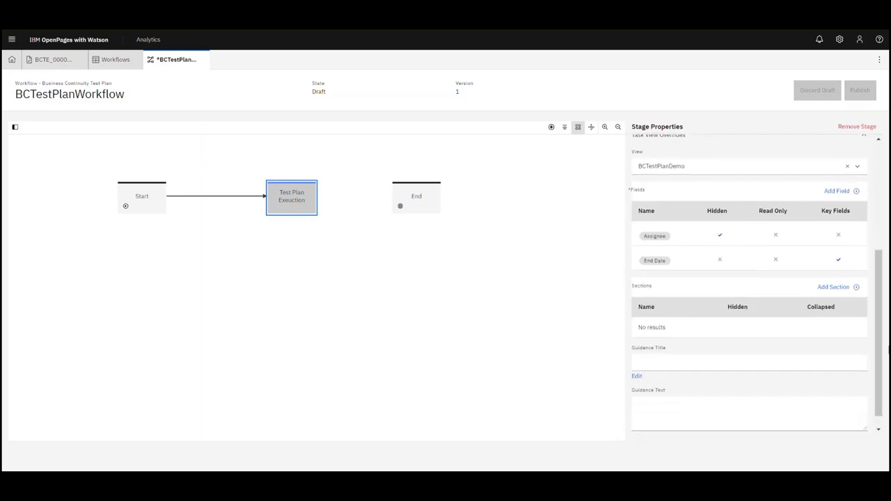
click(766, 358)
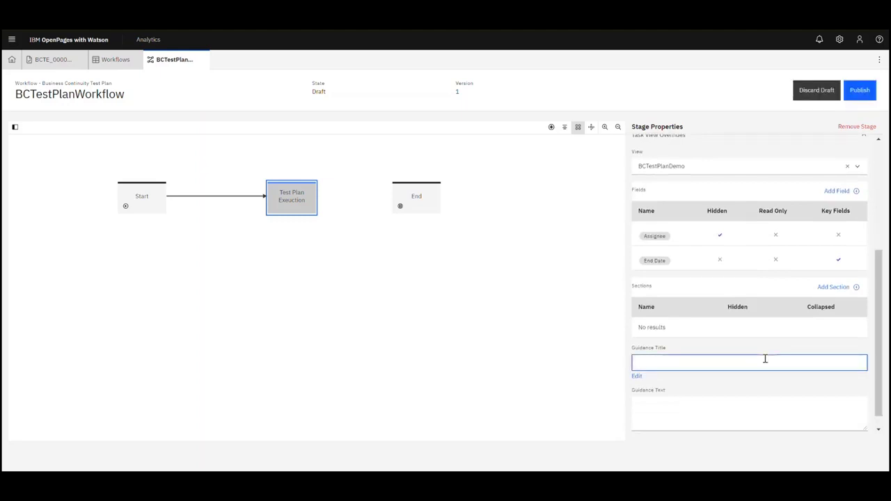
text(Guidance)
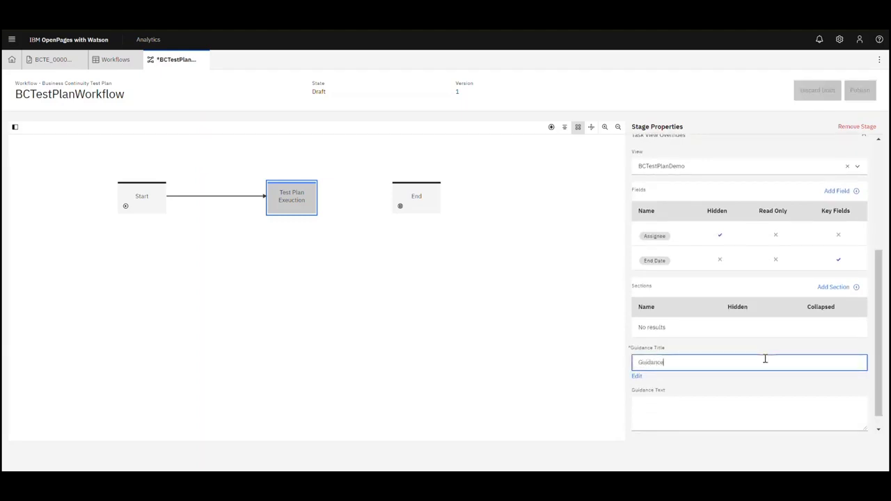
click(749, 402)
text(Demo Guidance)
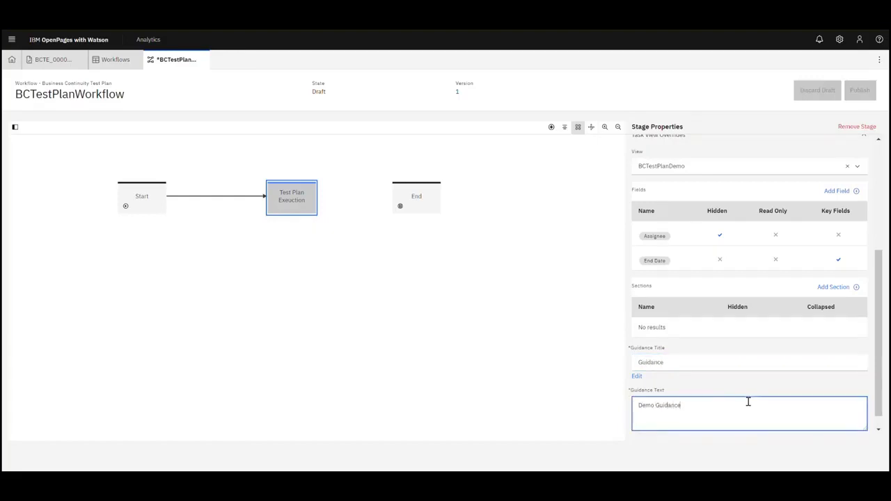
click(537, 372)
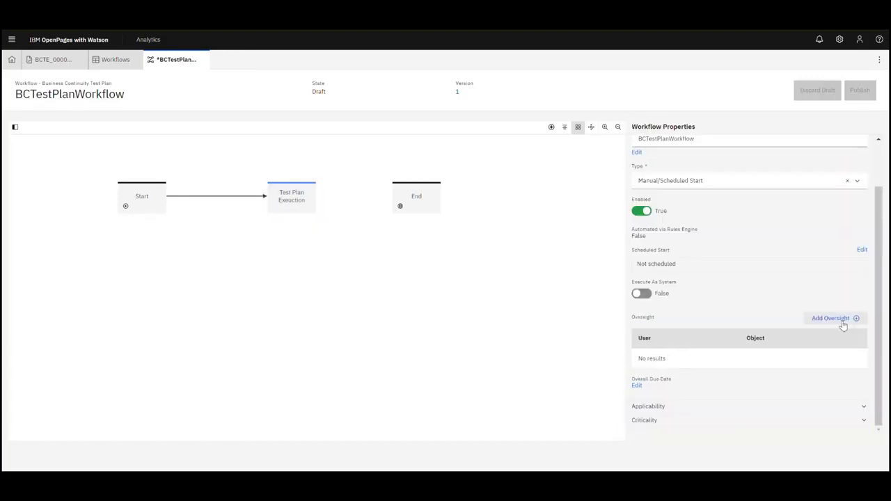
Review the task view overrides of the Test Plan Exeuction stage, including its field overrides and guidance.
click(301, 206)
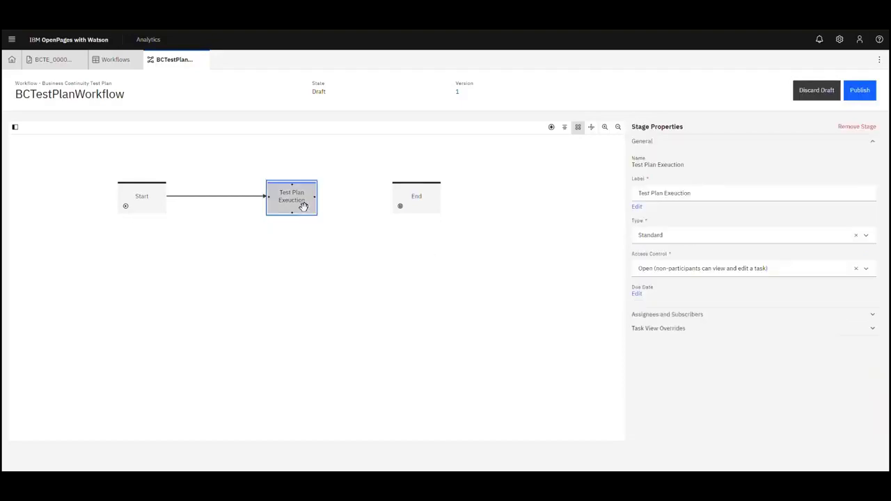
click(816, 333)
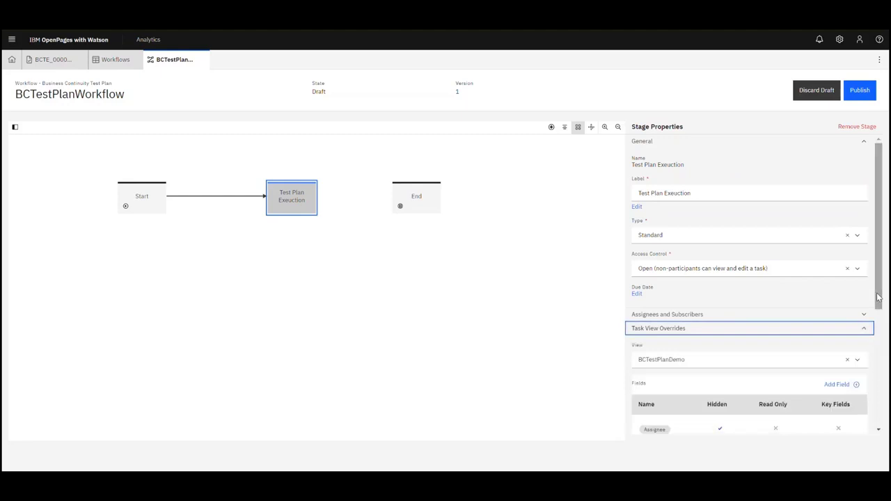
scroll(792, 385, down, 3)
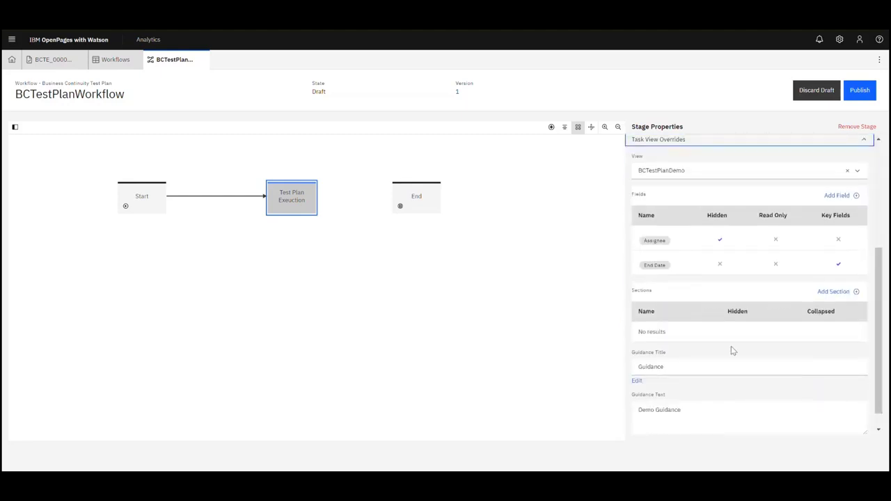
click(454, 276)
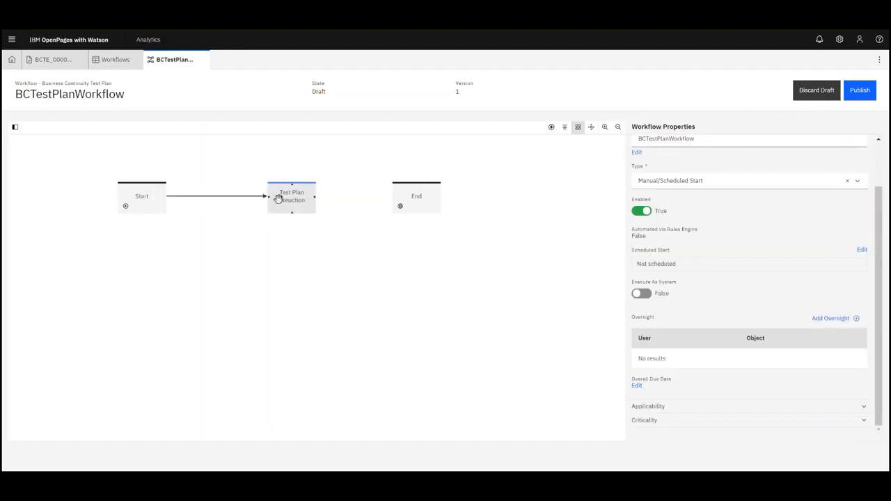
Connect the Test Plan Exeuction stage to the End stage with an action named "Test Plan Complete".
drag(313, 198, 394, 197)
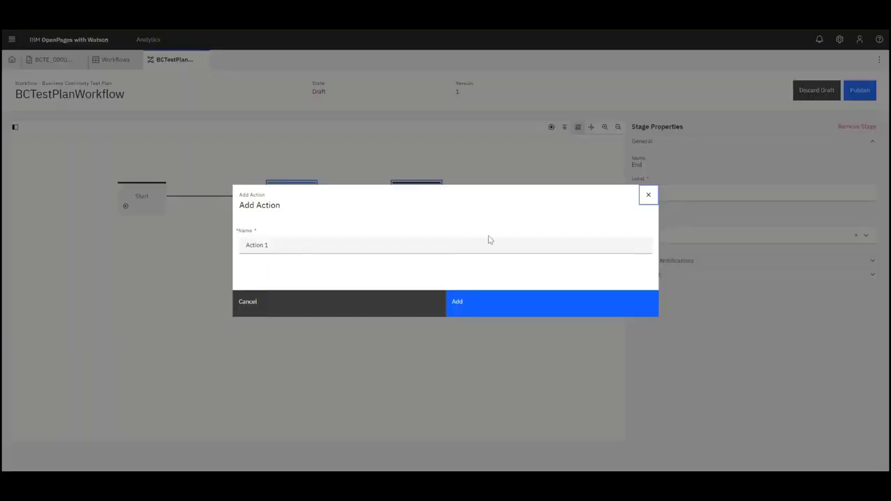
click(447, 246)
key(ctrl+a)
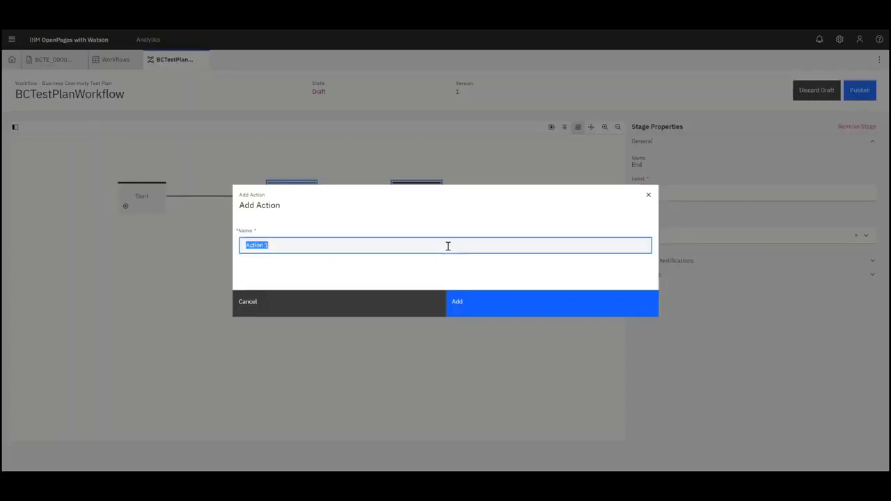
text(Test Plan Complete)
click(492, 308)
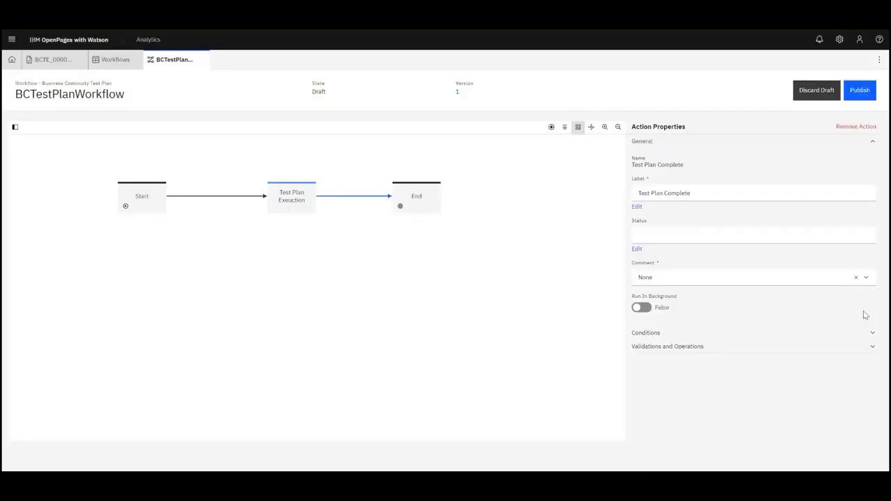
Add a simple validation to the Test Plan Complete action requiring the current object's Description (System Fields:Description) to be not empty.
click(851, 335)
scroll(753, 313, down, 1)
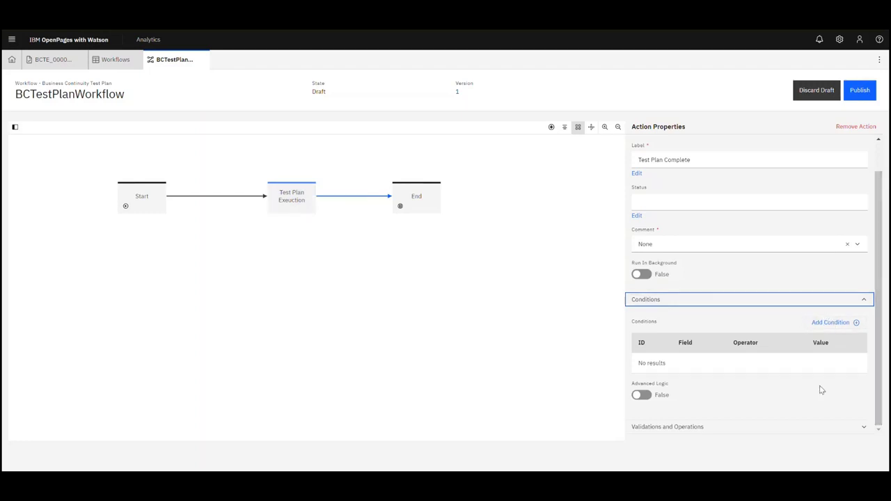
click(706, 428)
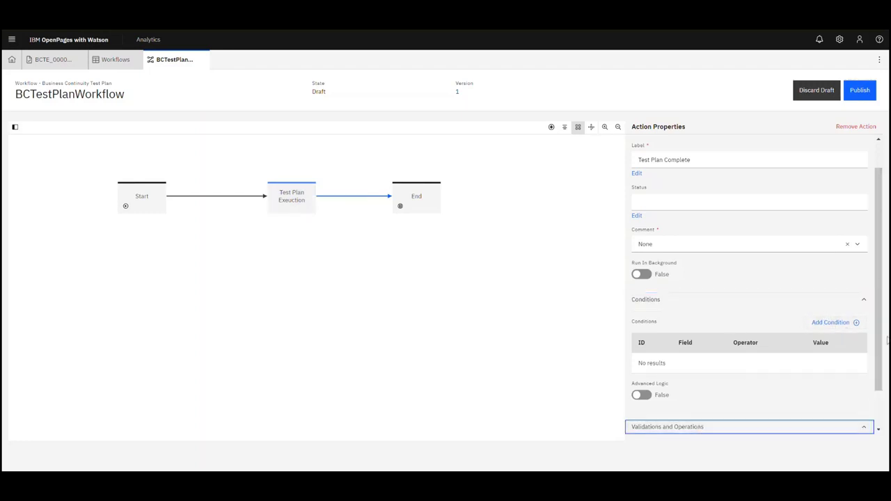
scroll(881, 335, down, 2)
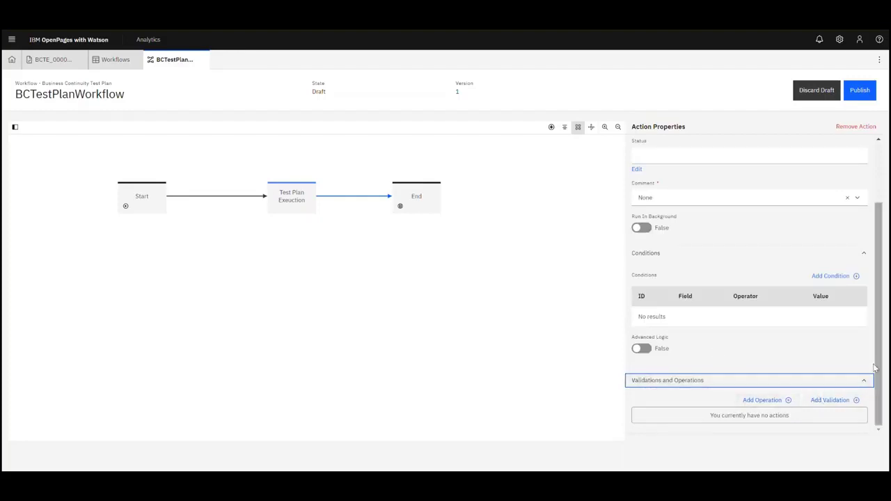
click(832, 400)
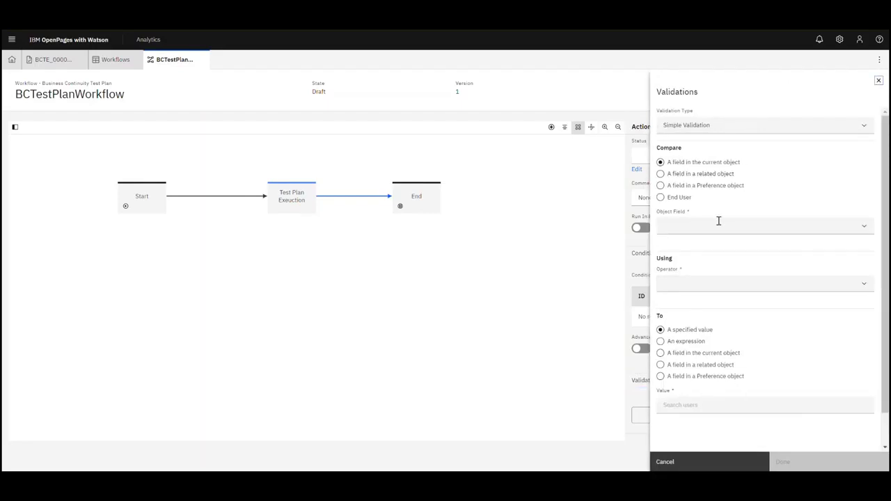
click(718, 220)
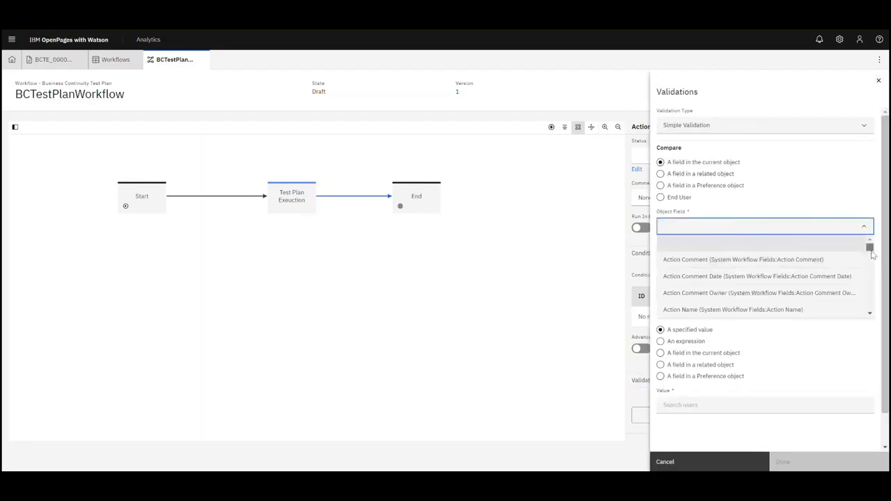
drag(872, 251, 871, 267)
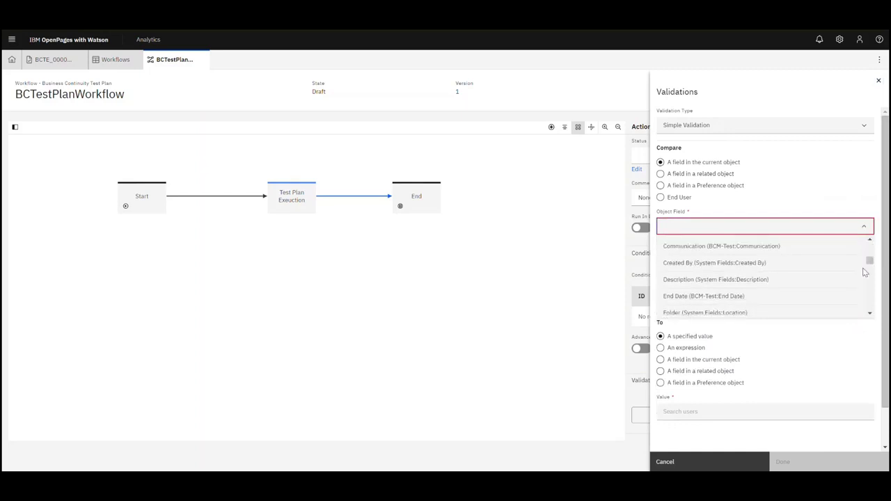
click(801, 279)
click(736, 285)
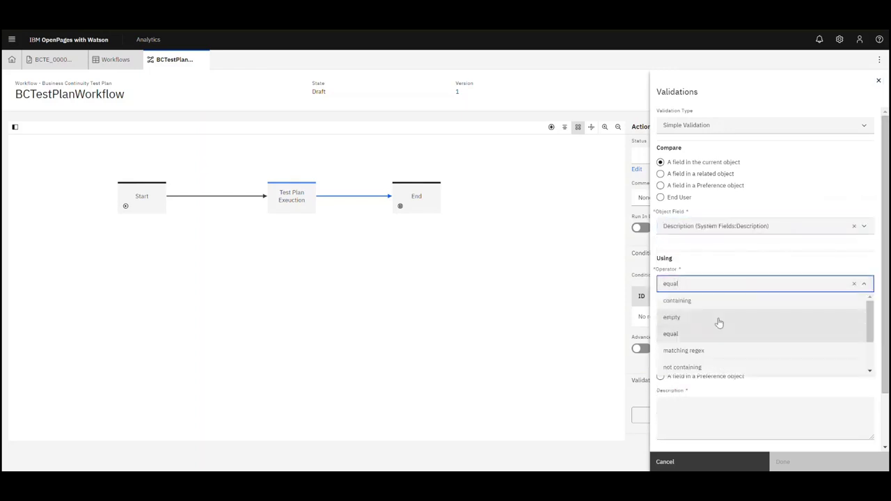
scroll(873, 356, down, 1)
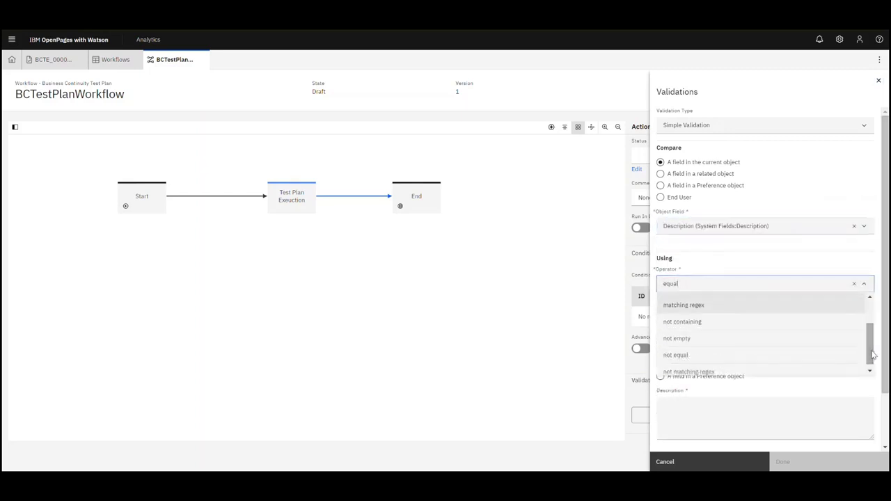
click(773, 338)
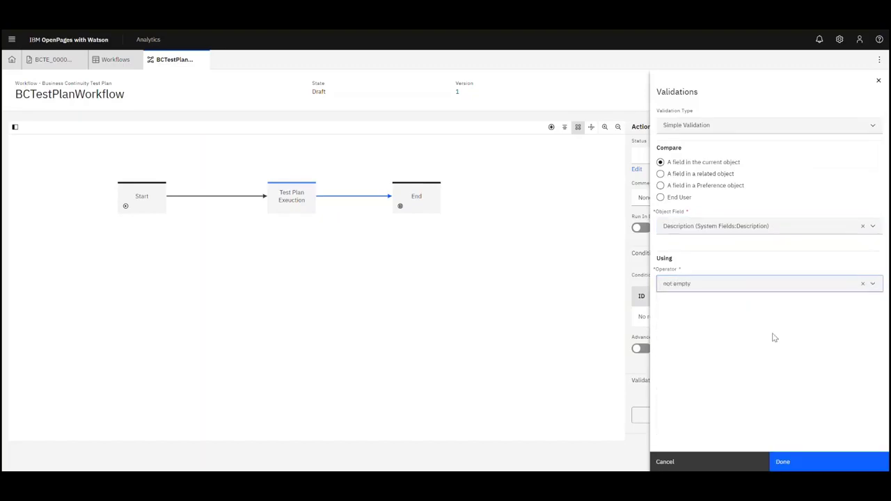
click(831, 462)
click(779, 400)
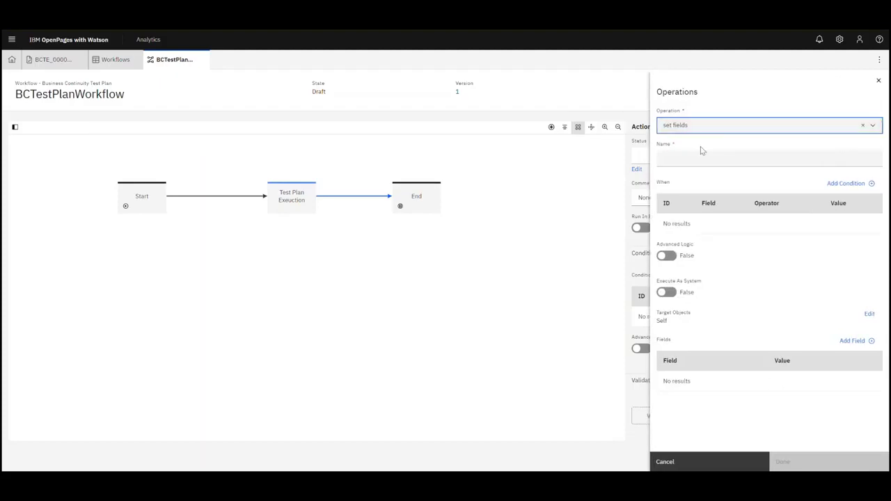
click(703, 159)
text(Set Start Date)
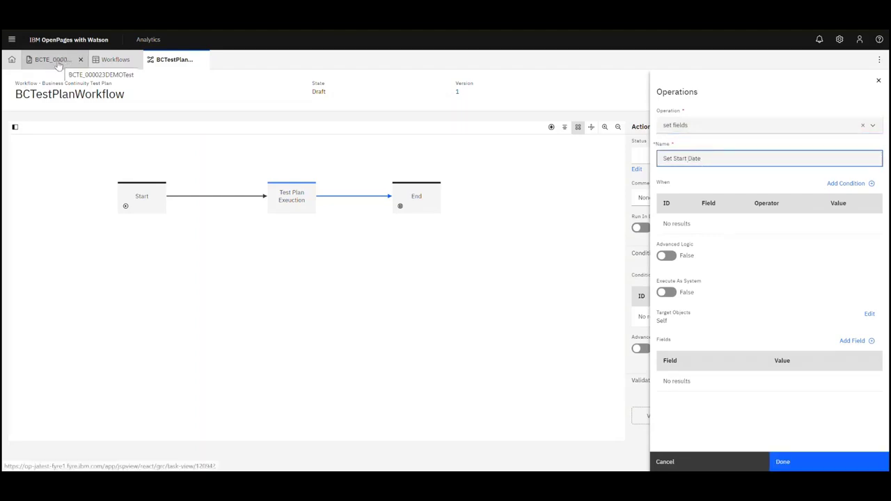
Check the frequency, start date and end date fields on the BCTE_000023DEMOTest record, and return to the BCTestPlanWorkflow diagram.
click(58, 61)
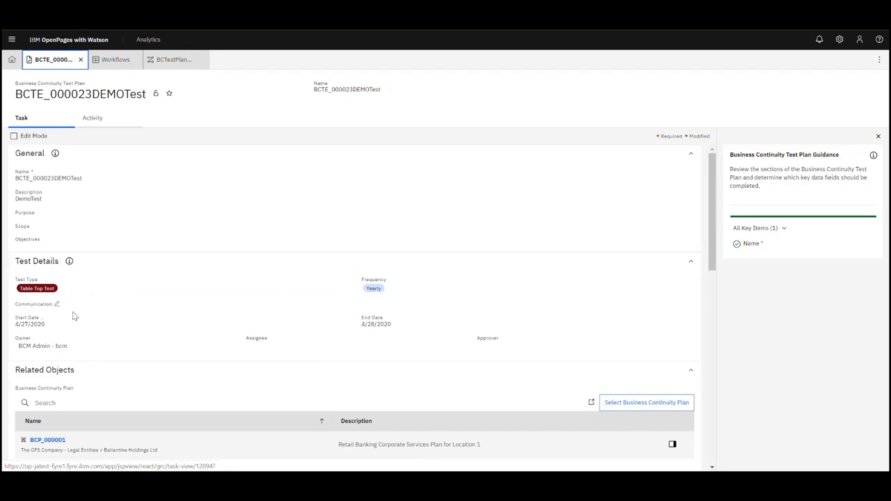
click(179, 61)
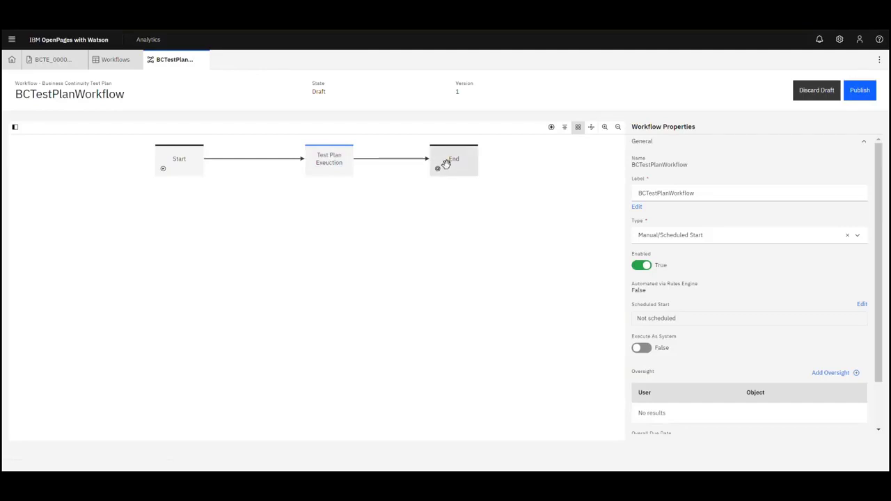
Add a set fields operation named "Set Start Date" to the Test Plan Complete action.
click(429, 162)
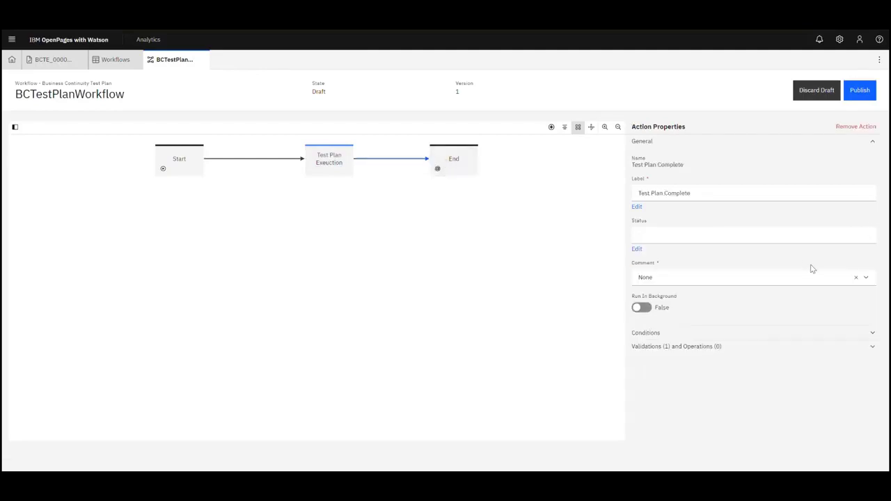
click(785, 348)
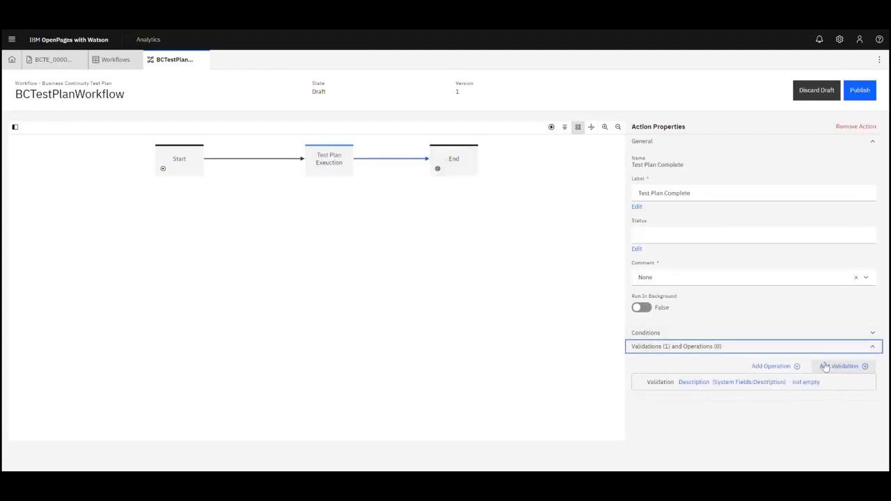
click(791, 371)
click(703, 152)
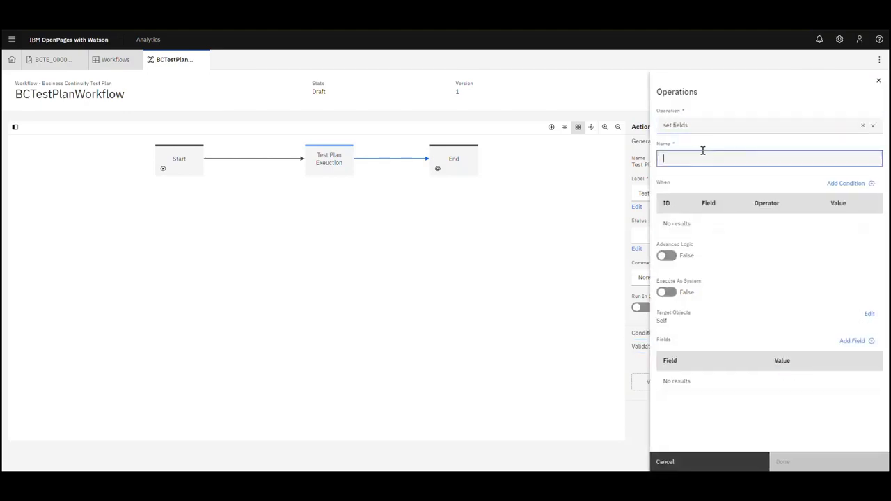
text(Set Start Date)
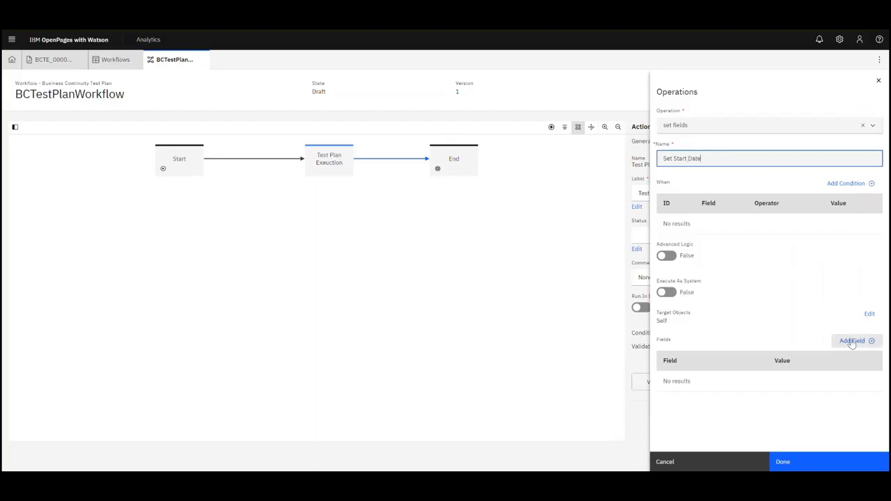
Add a condition to the Set Start Date operation that compares the current object's Frequency (BCM-Test:Frequency) field.
click(847, 185)
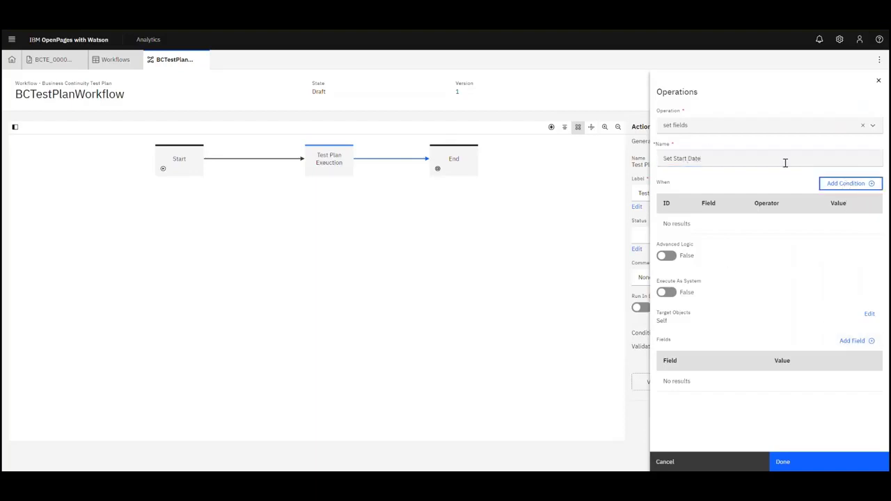
click(770, 194)
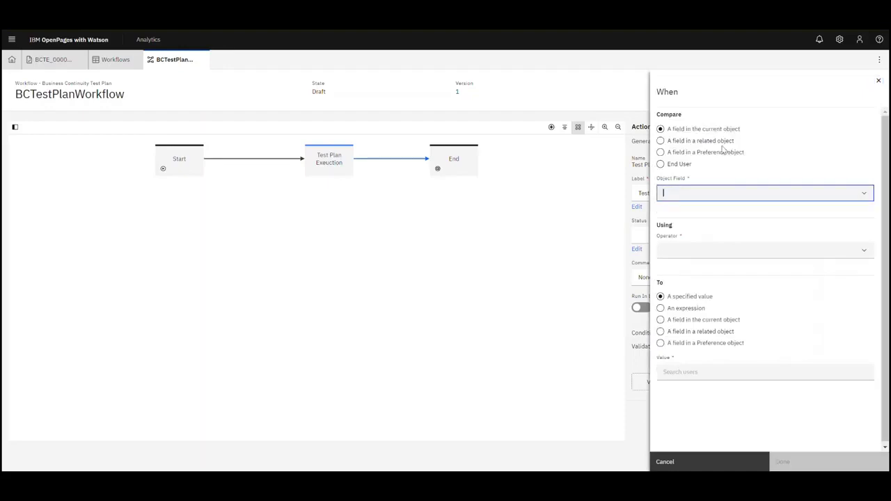
click(724, 141)
click(738, 193)
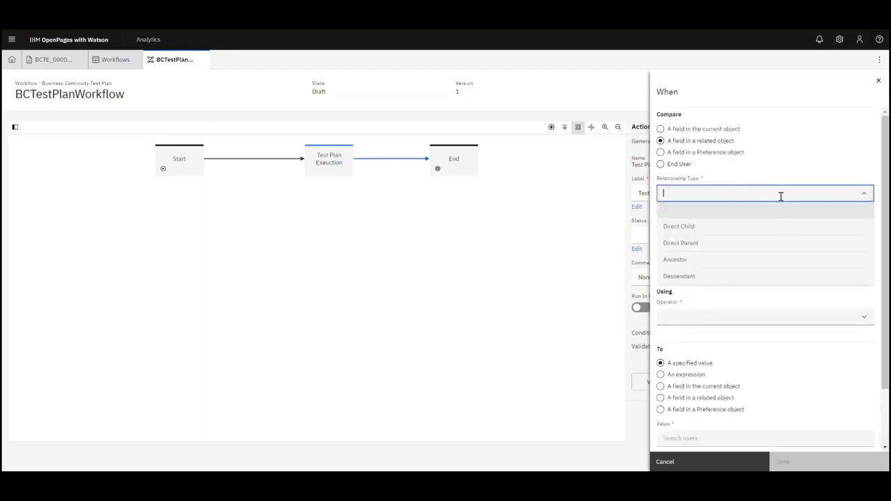
click(727, 130)
click(738, 188)
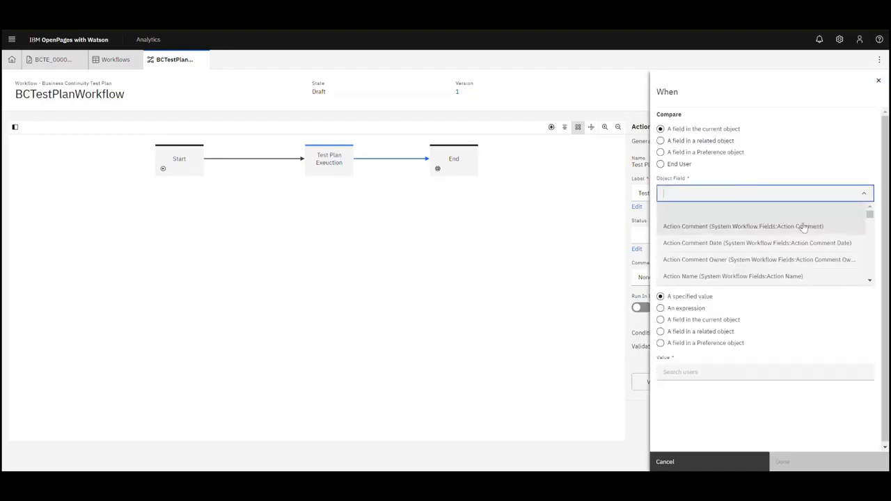
click(876, 217)
click(865, 193)
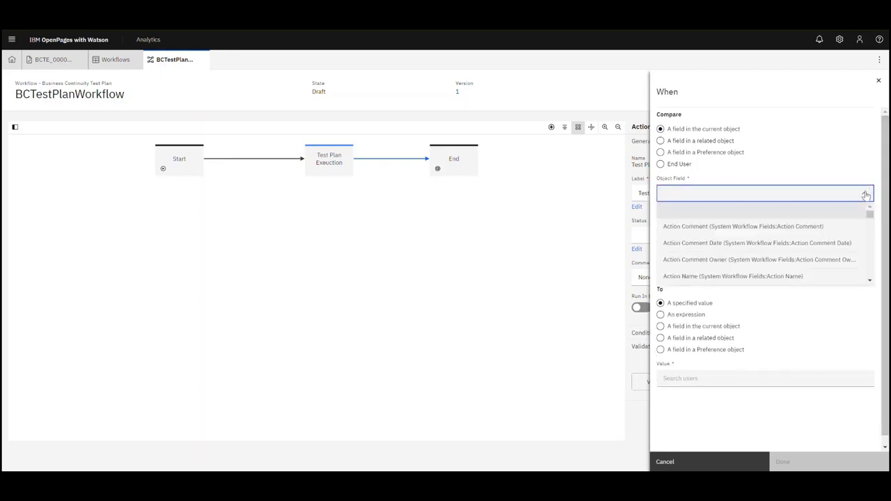
drag(870, 213, 859, 241)
click(806, 274)
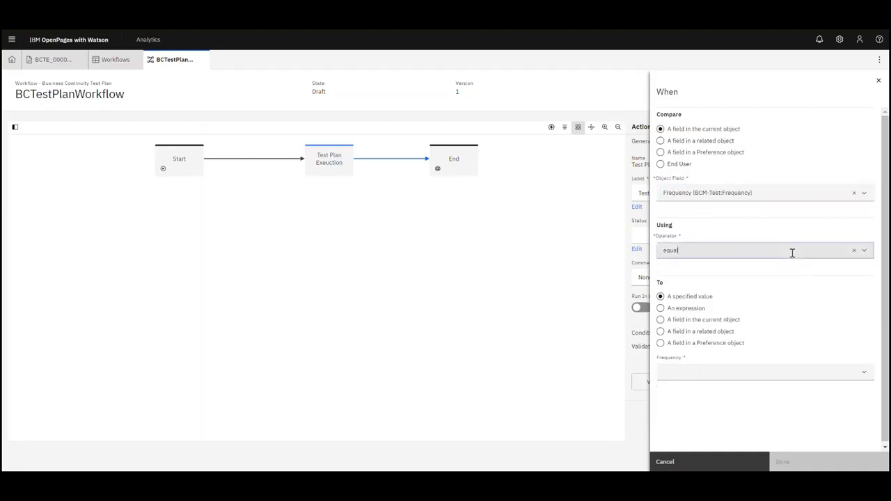
Complete the condition with the operator equal and the specified frequency value Yearly.
click(791, 252)
click(775, 233)
click(782, 372)
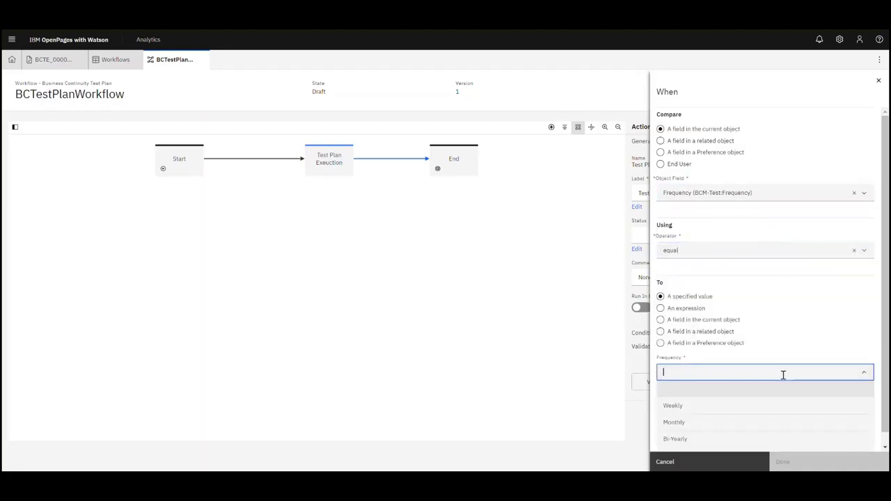
scroll(822, 432, down, 1)
click(825, 444)
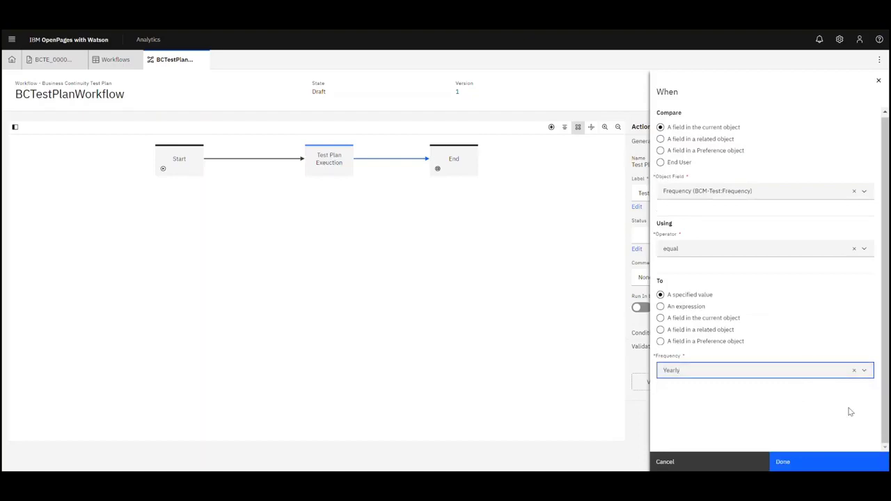
click(818, 463)
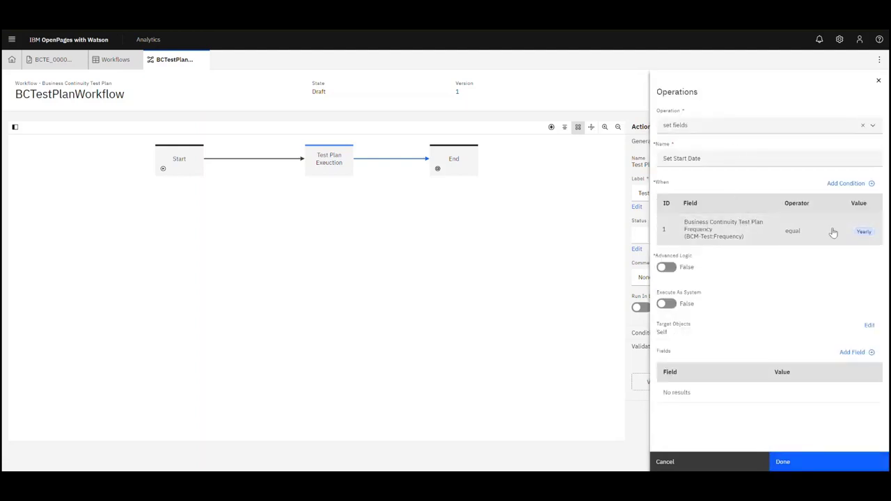
Add a field update that sets Start Date to the current object's Start Date (BCM-Test:Start Date) adjusted by 365 days.
click(858, 353)
click(768, 150)
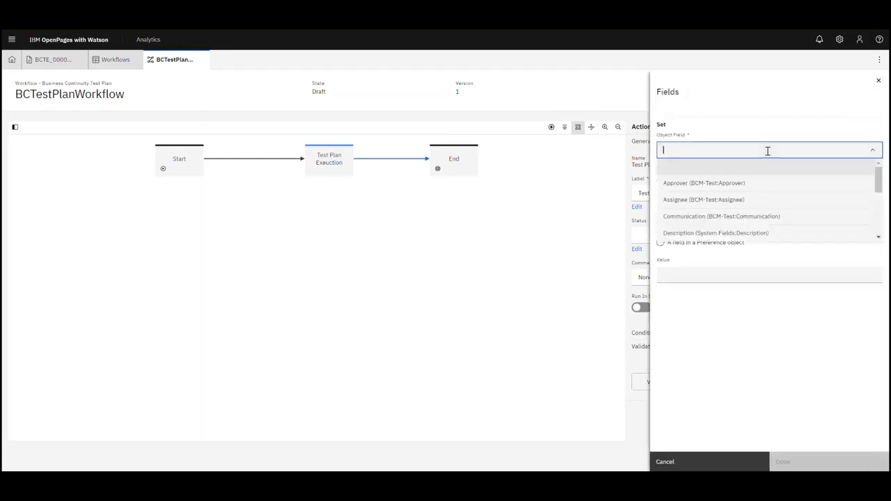
drag(880, 183, 824, 224)
click(823, 221)
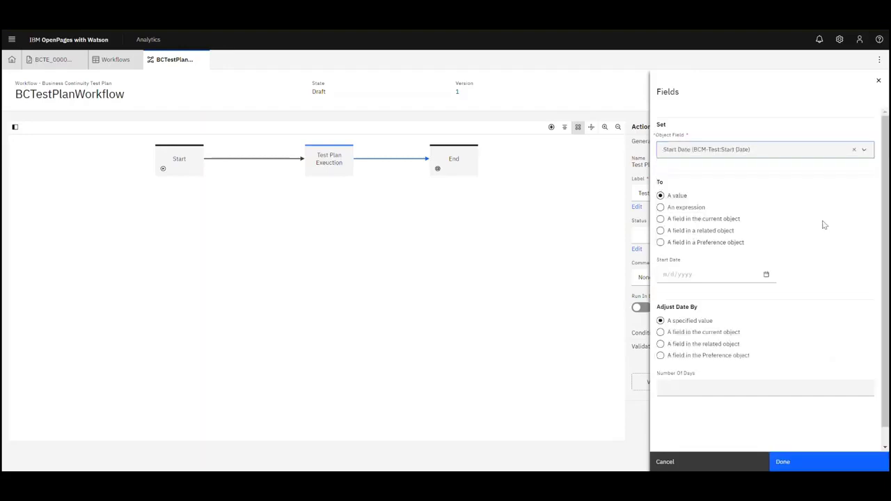
click(718, 220)
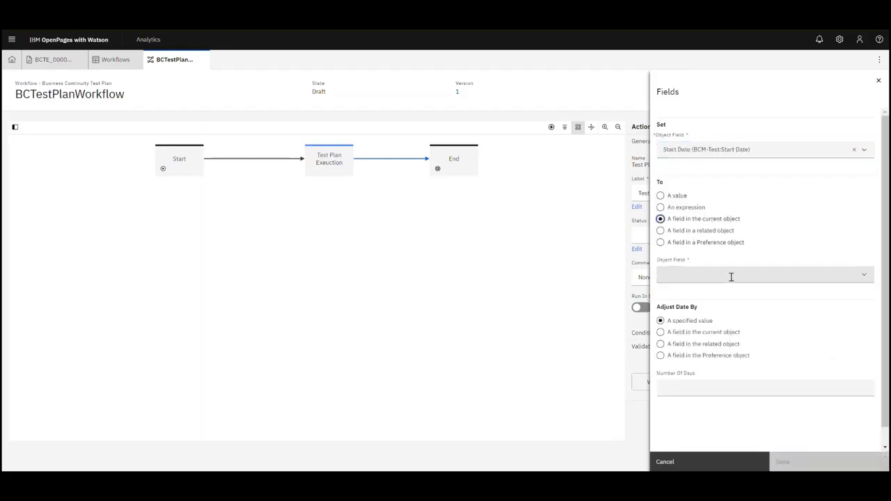
click(730, 276)
click(828, 326)
click(760, 392)
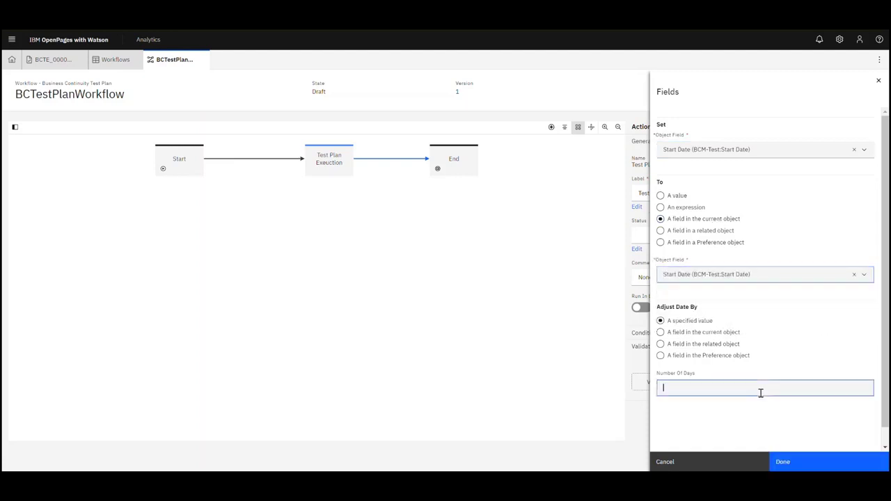
text(365)
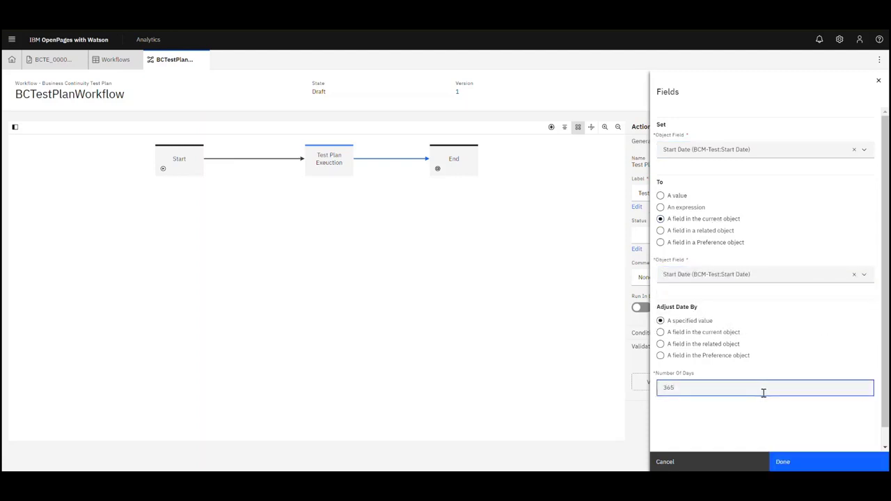
click(803, 466)
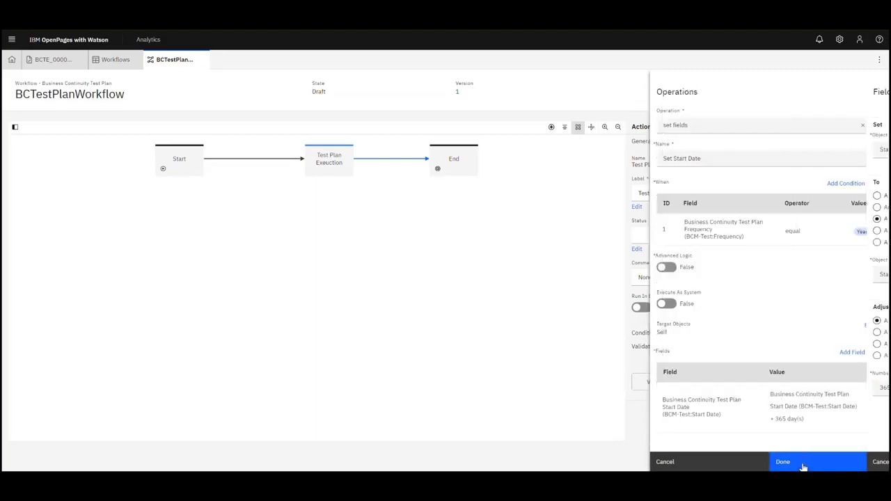
Add a field update setting End Date to the current object's End Date (BCM-Test:End Date) adjusted by 365 days, and save the operation.
click(863, 353)
click(752, 147)
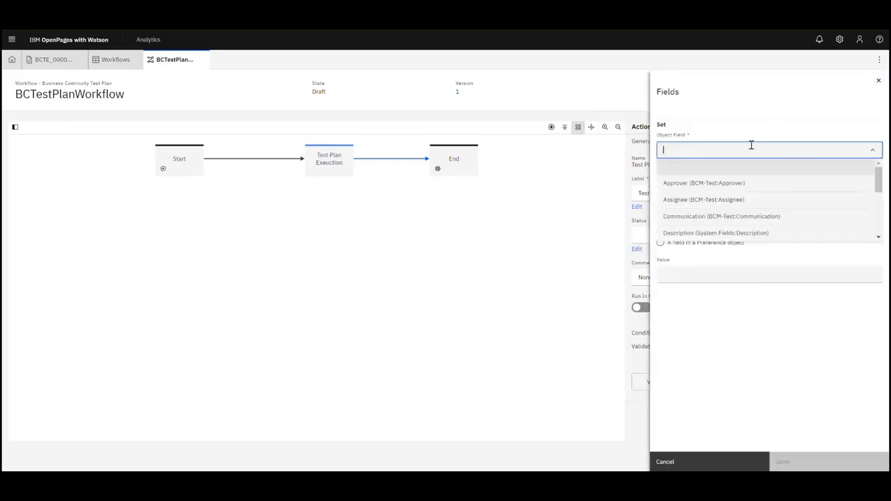
scroll(877, 181, down, 2)
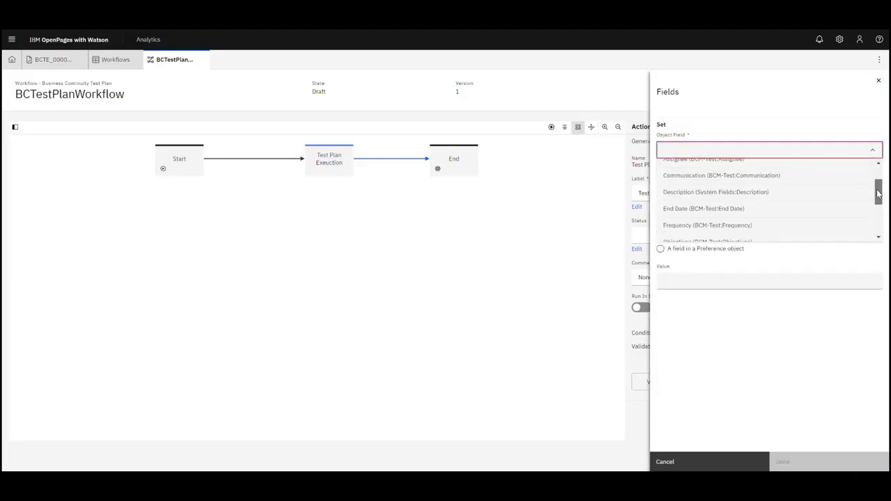
click(806, 208)
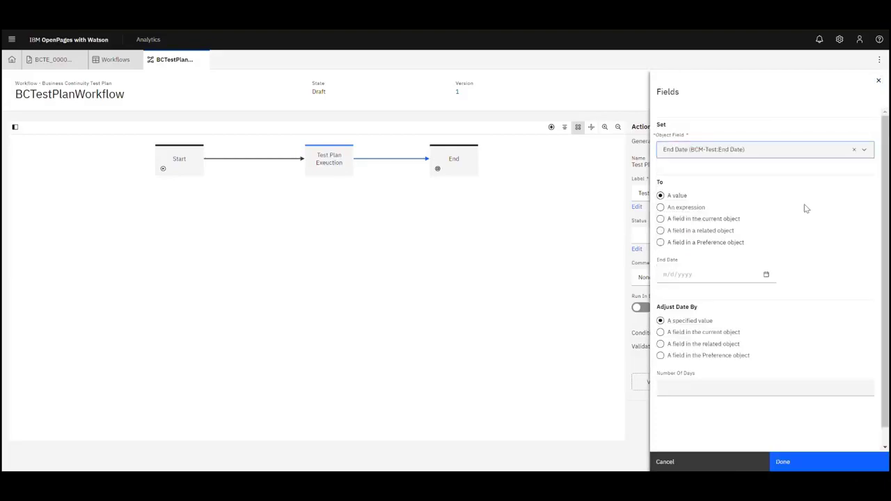
click(710, 219)
click(720, 273)
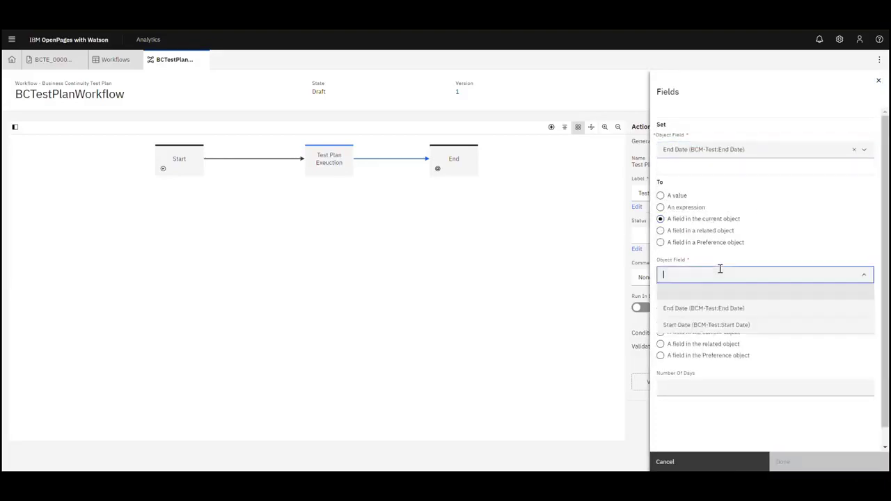
click(731, 310)
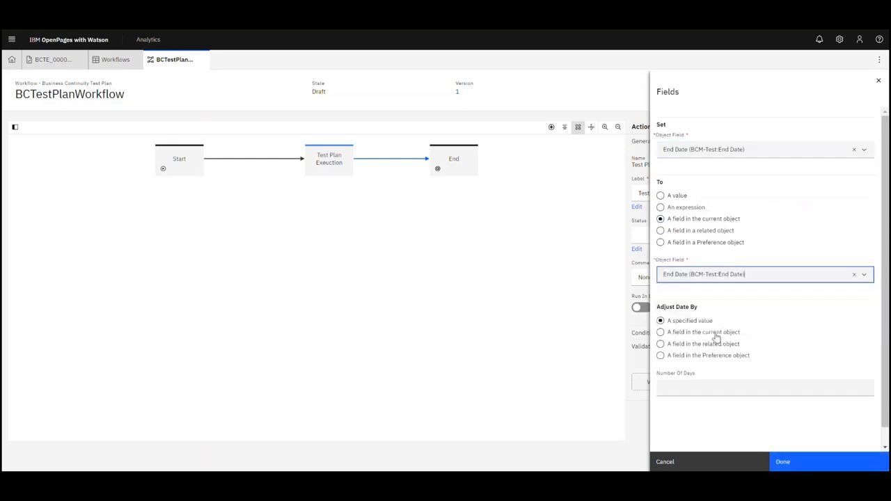
drag(730, 334, 714, 304)
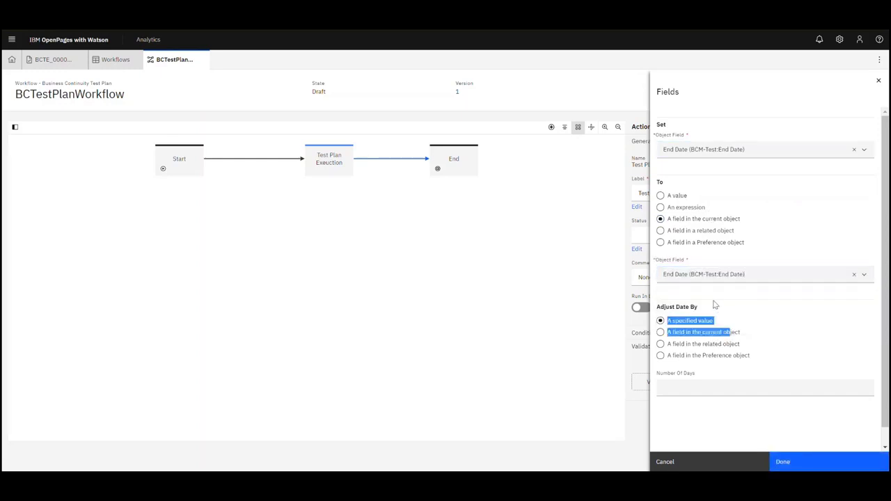
click(751, 317)
click(722, 381)
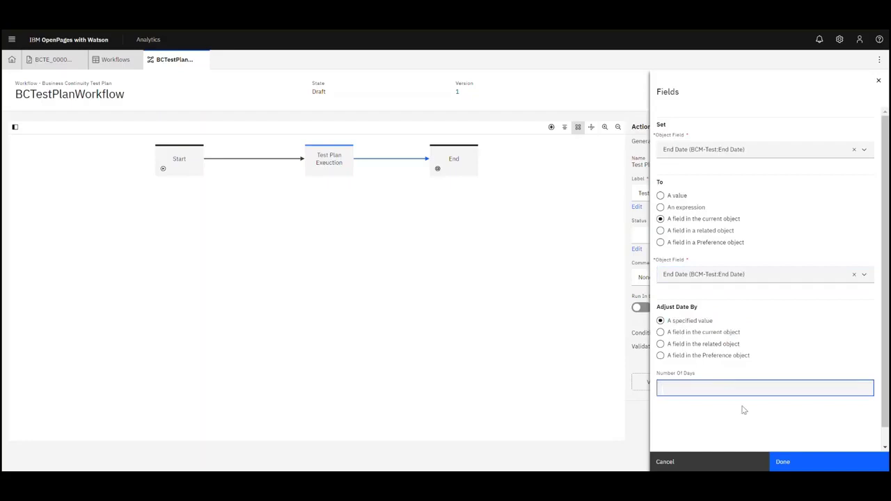
text(365)
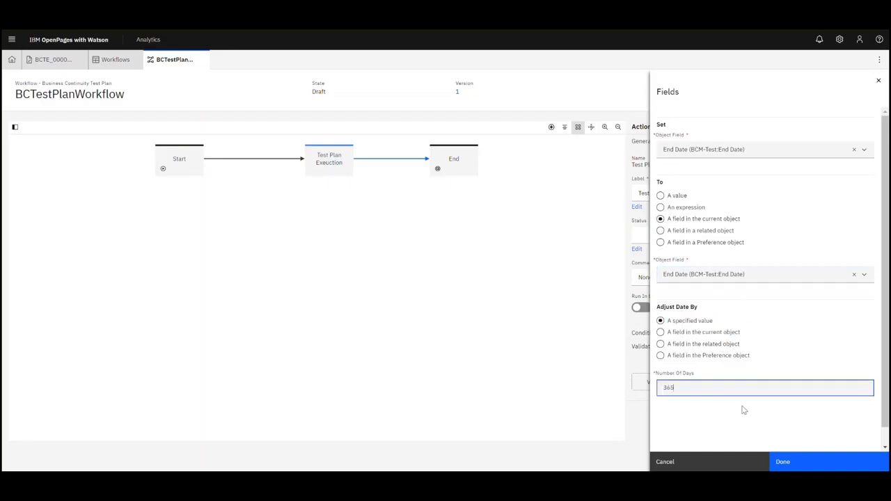
click(808, 461)
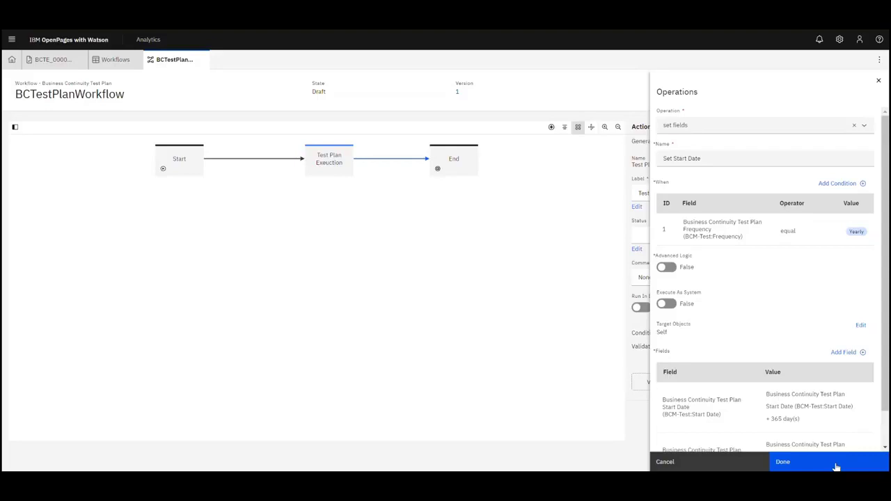
click(837, 466)
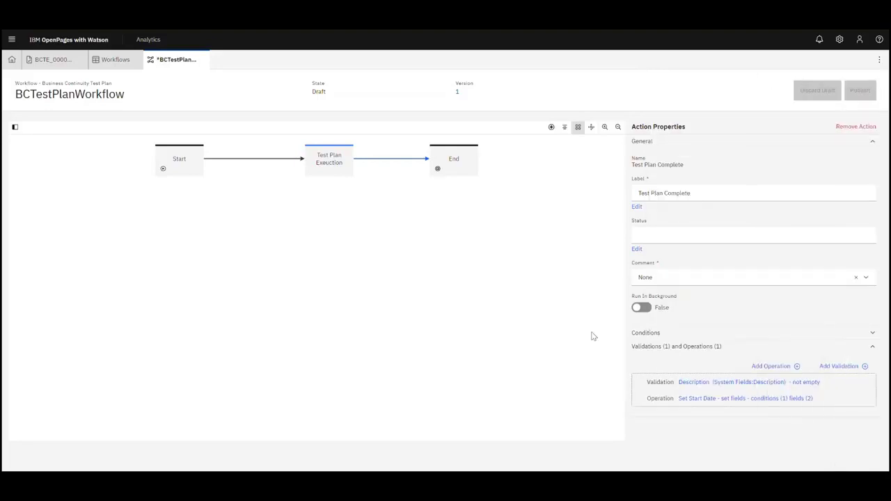
Add an applicability condition to the workflow that compares the current object's Start Date (BCM-Test:Start Date) field using the operator equal.
click(412, 249)
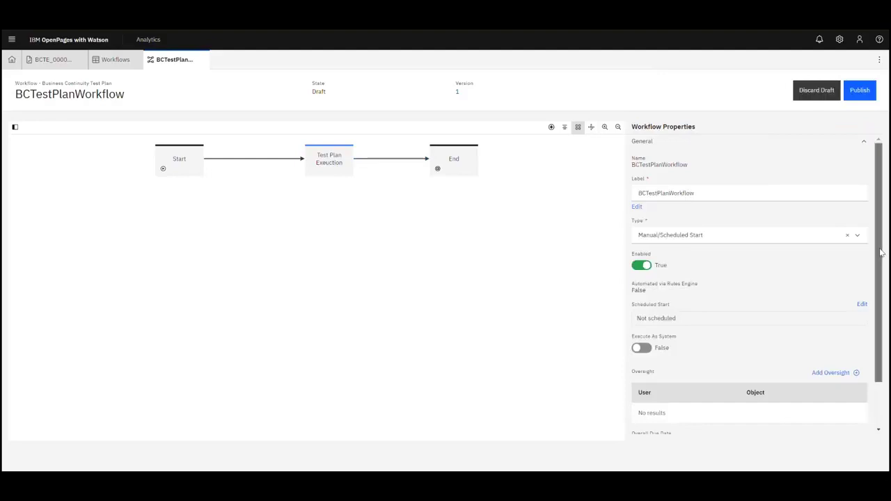
scroll(882, 253, down, 2)
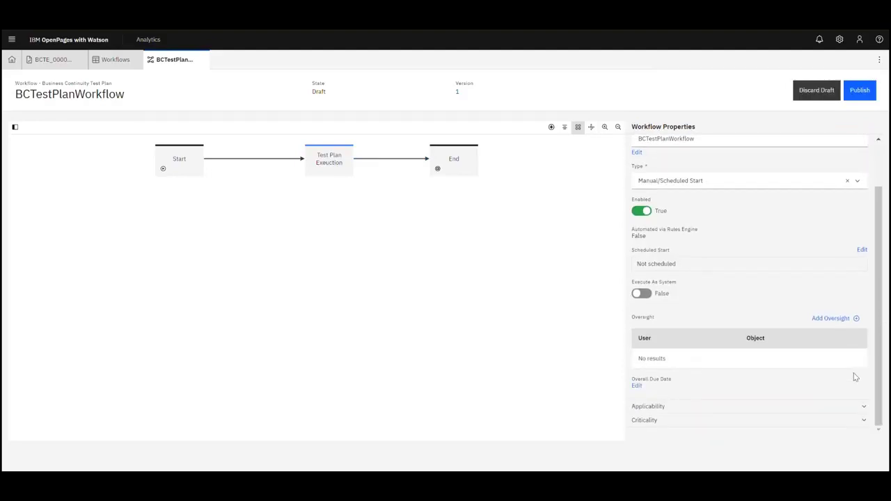
click(775, 408)
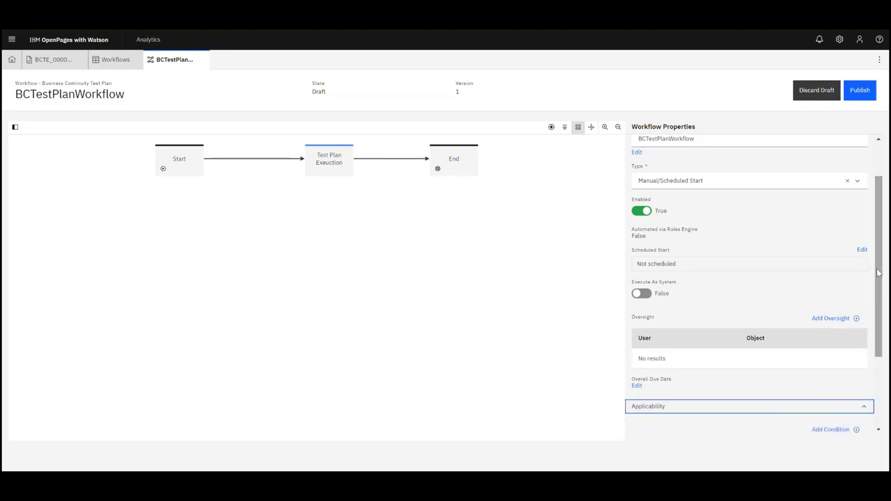
scroll(879, 273, down, 3)
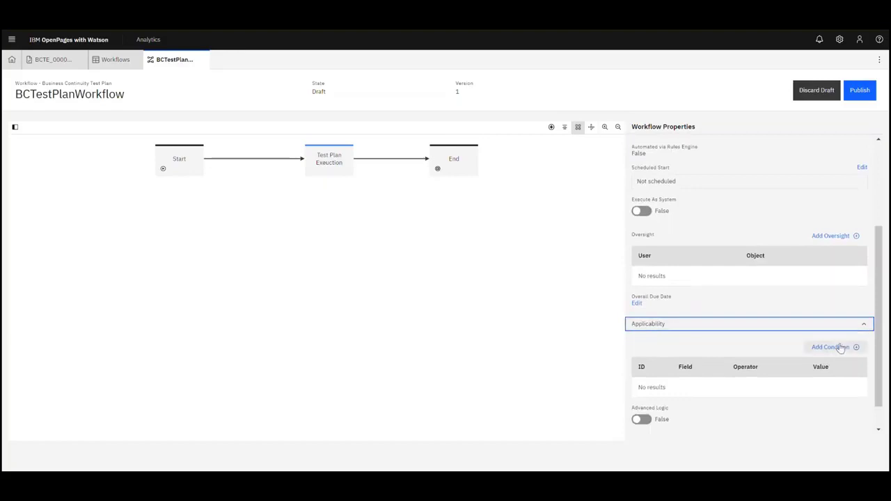
click(838, 347)
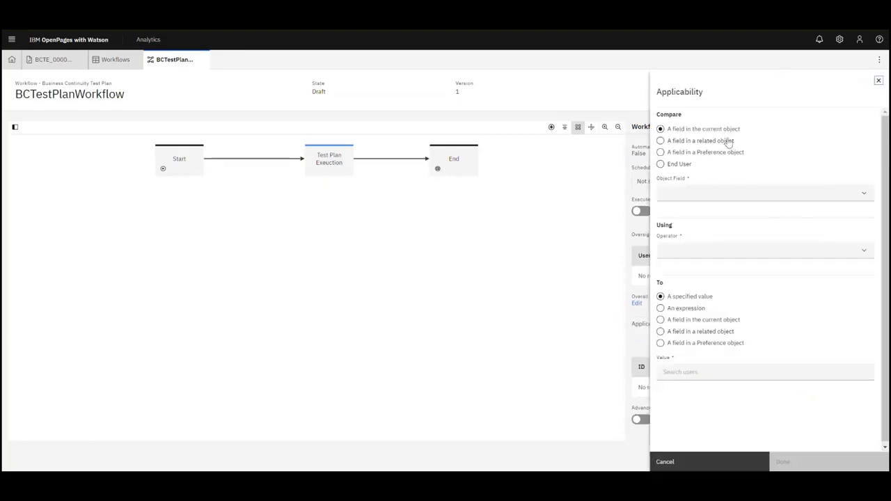
click(764, 193)
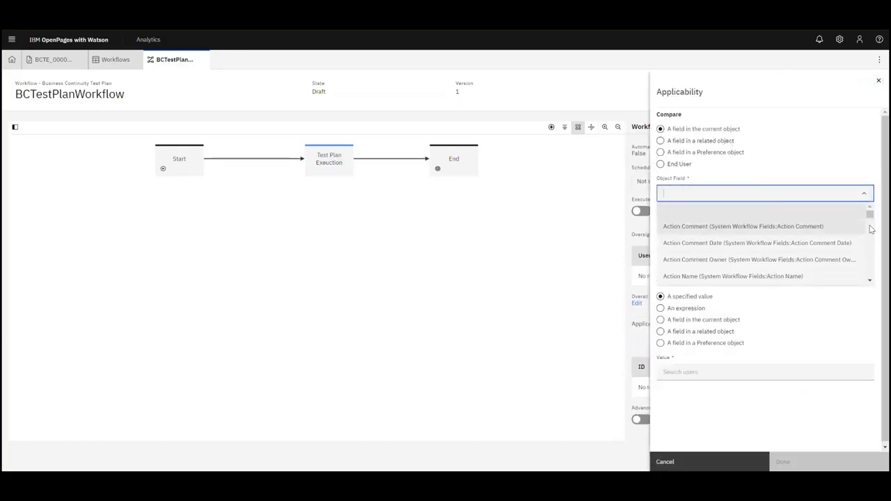
scroll(872, 231, down, 5)
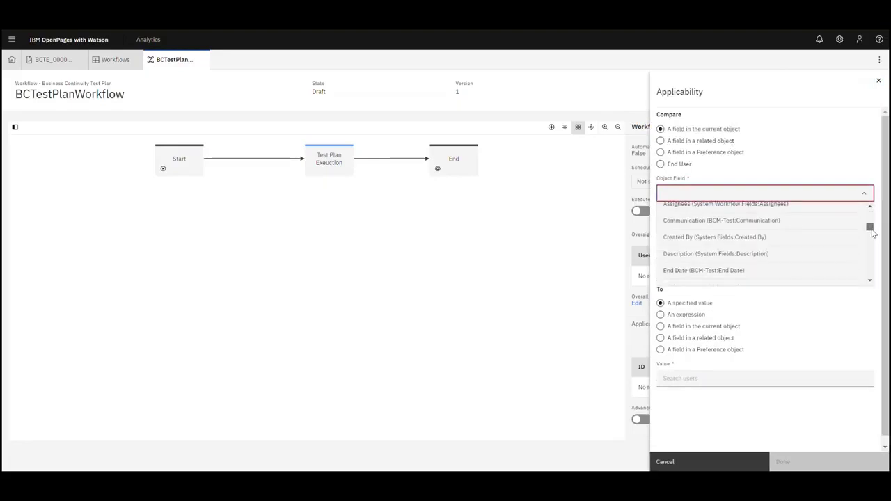
drag(874, 233, 877, 263)
click(836, 256)
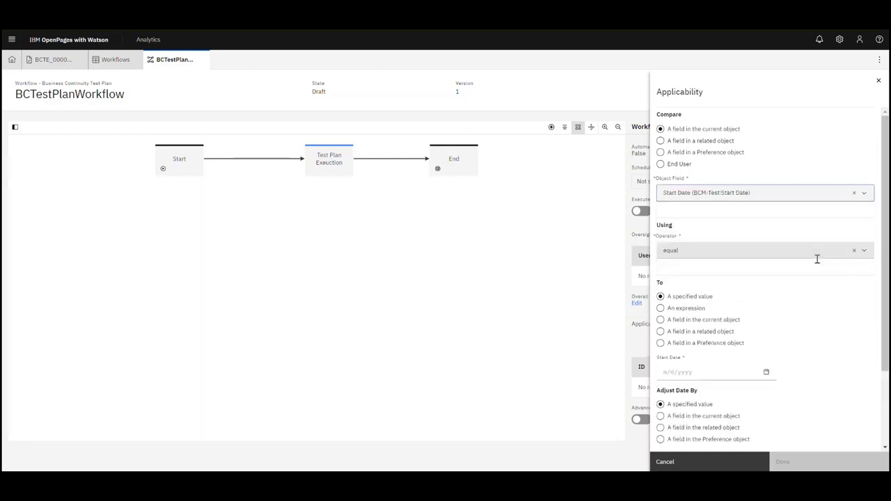
Compare the applicability condition's Start Date to the expression [$TODAY$] and save the condition.
right_click(886, 270)
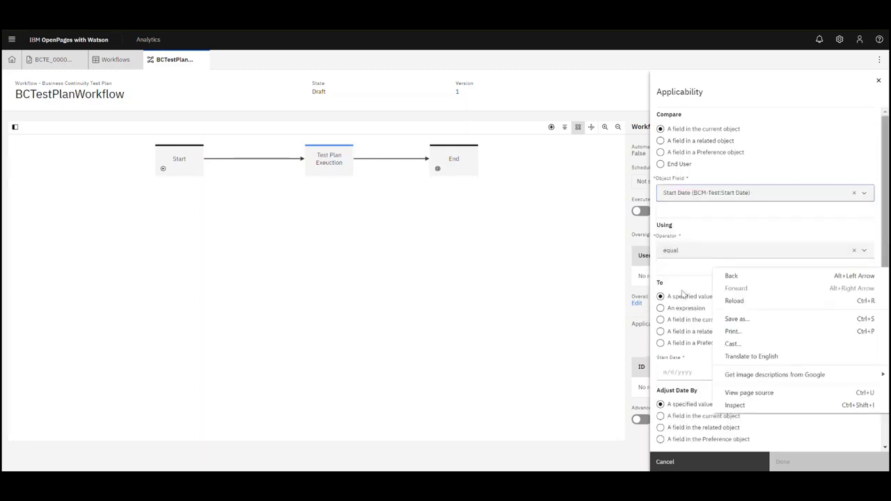
click(671, 310)
click(680, 364)
text([$T)
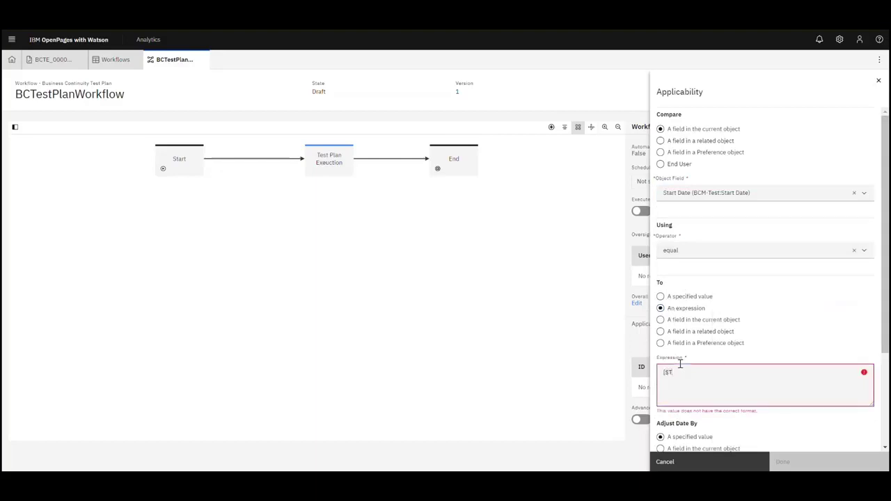
text(ODAY$])
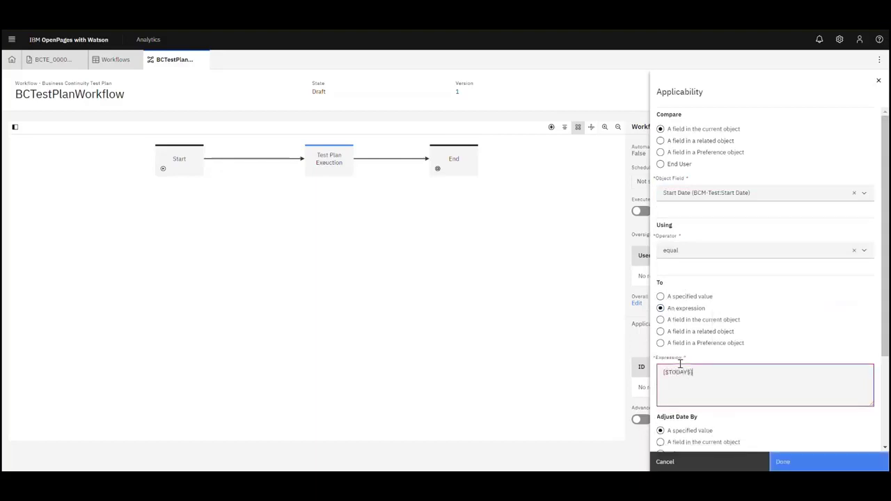
click(802, 463)
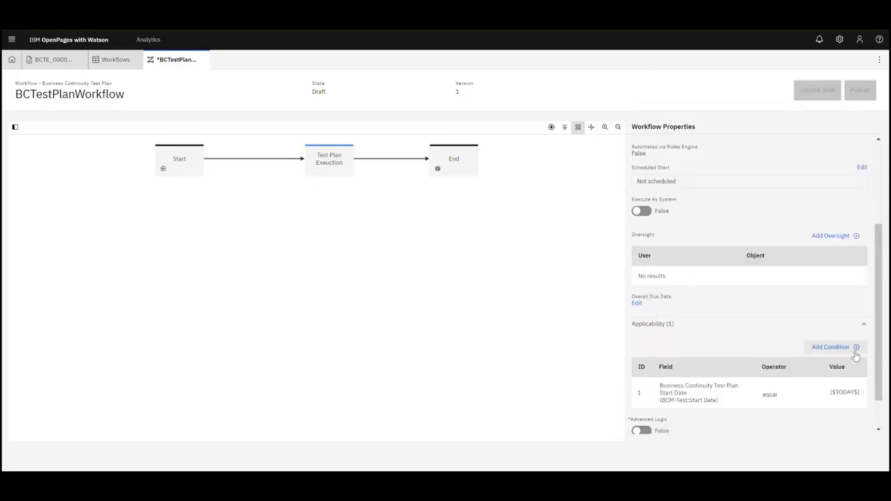
Edit the workflow's scheduled start, naming the schedule TestPlanSchedule and defining it as Recurring.
scroll(881, 268, up, 1)
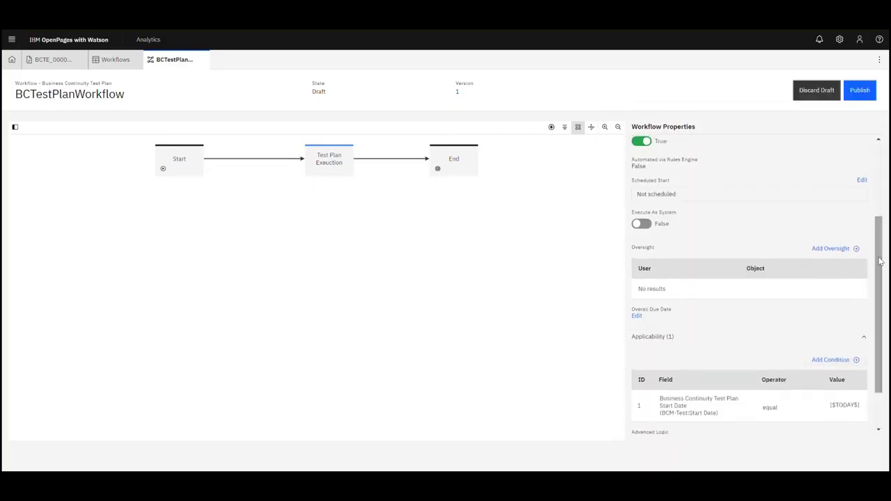
click(862, 180)
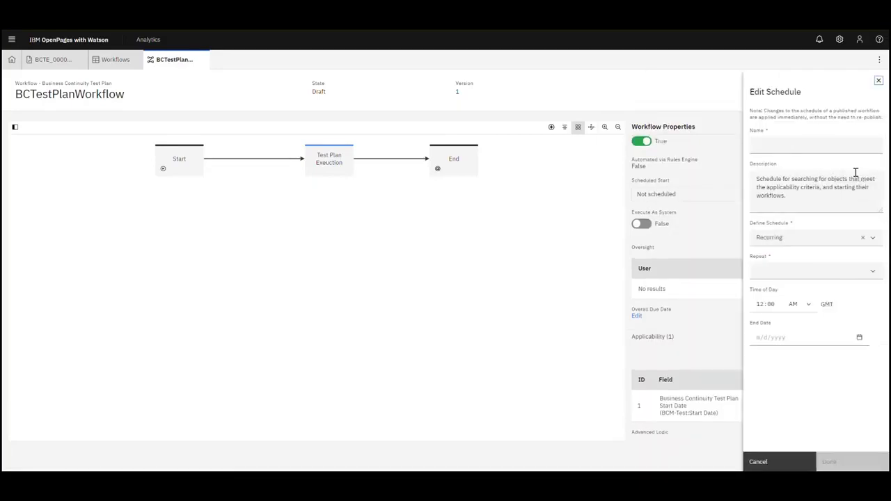
click(826, 145)
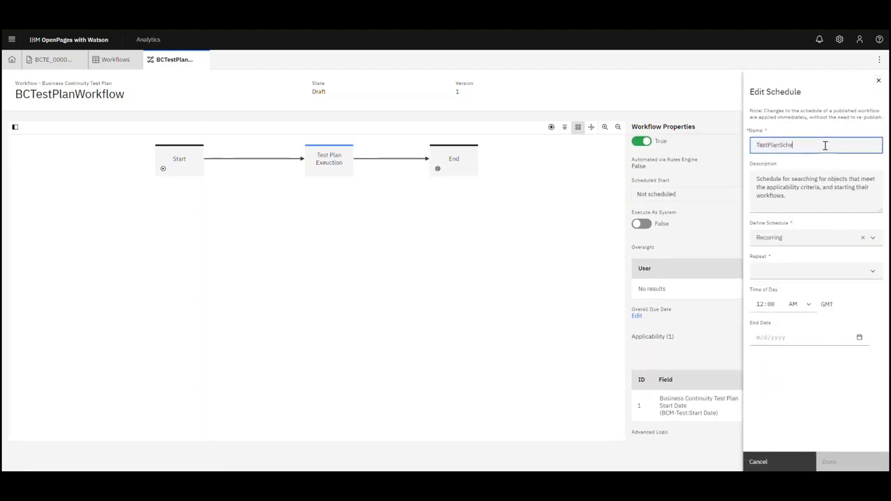
click(829, 236)
click(874, 239)
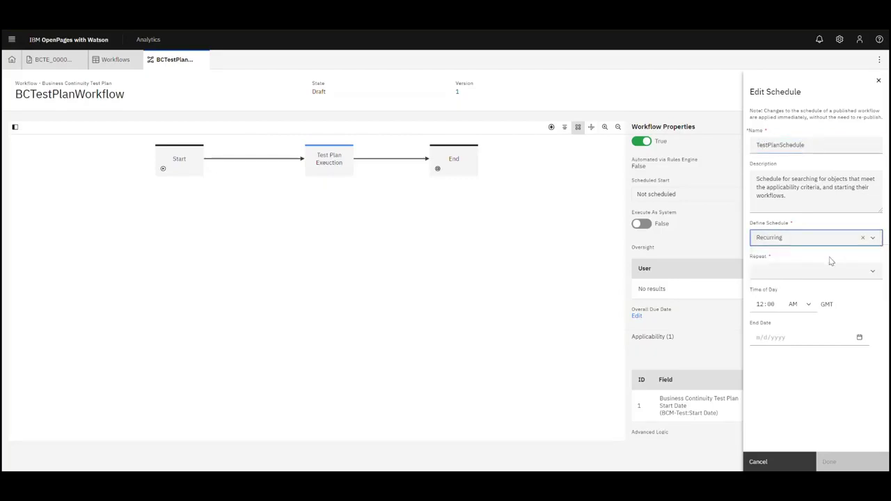
click(824, 240)
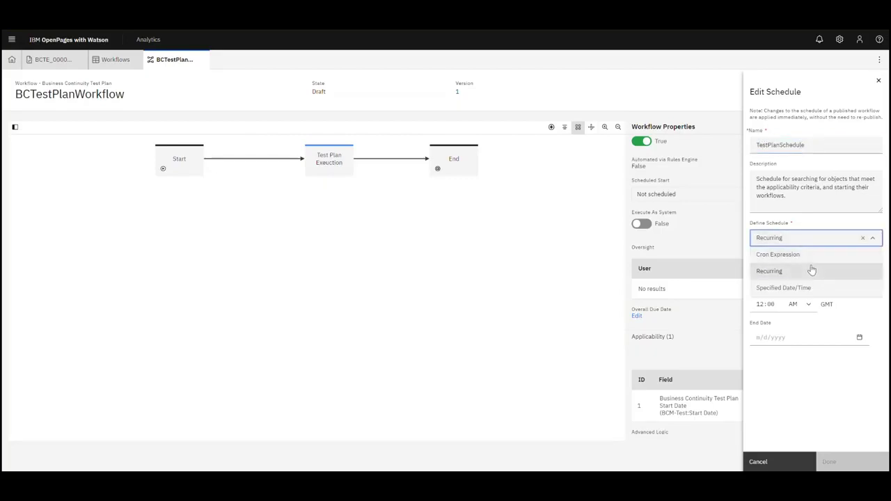
click(802, 255)
click(803, 240)
click(795, 270)
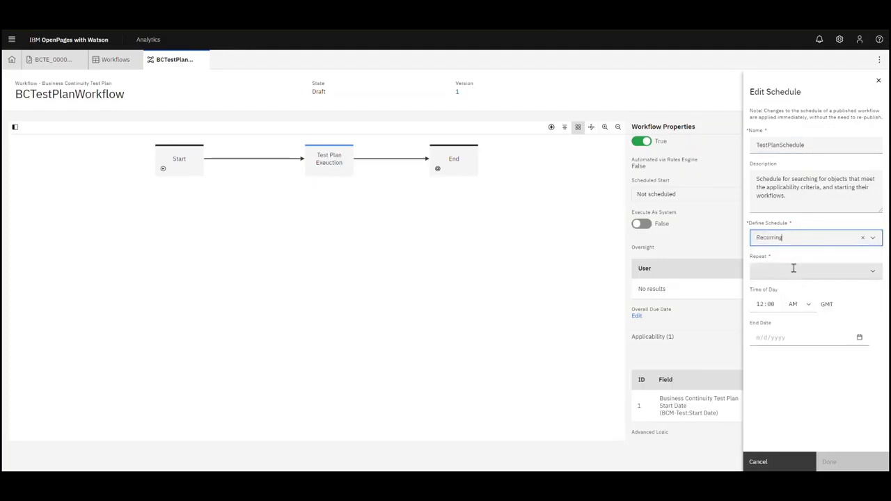
Save the schedule with a Daily repeat and publish the workflow.
click(871, 274)
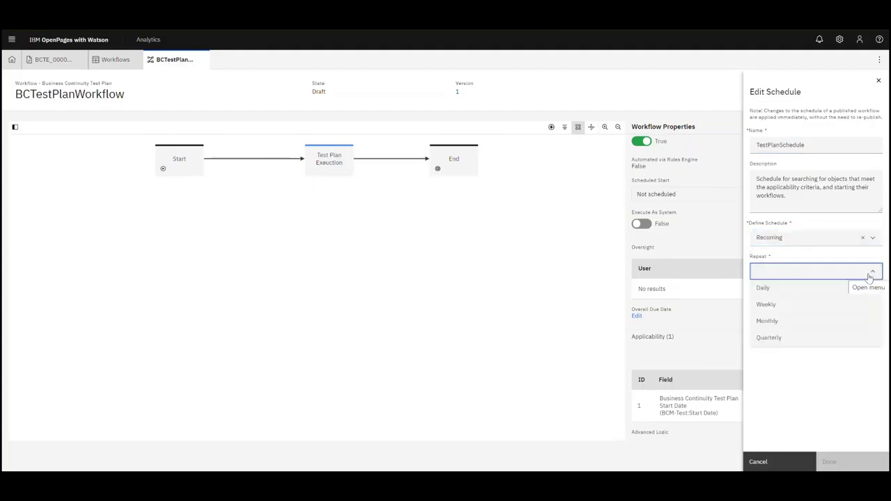
click(835, 292)
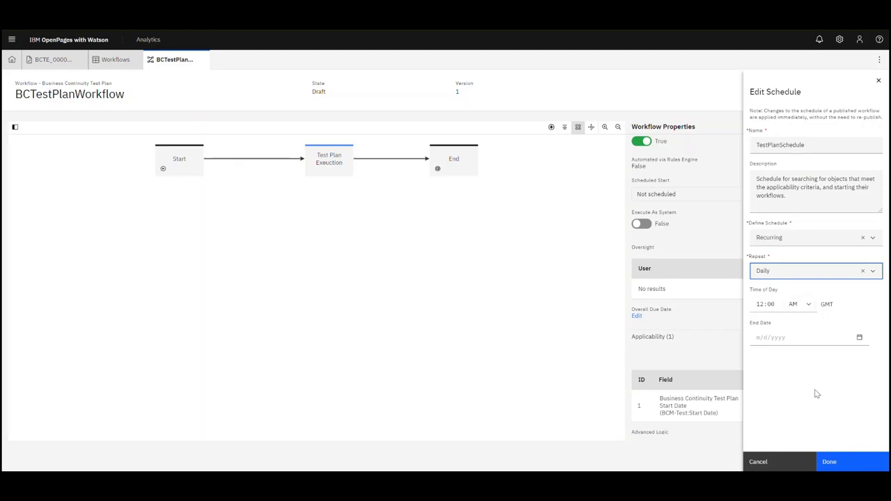
click(846, 463)
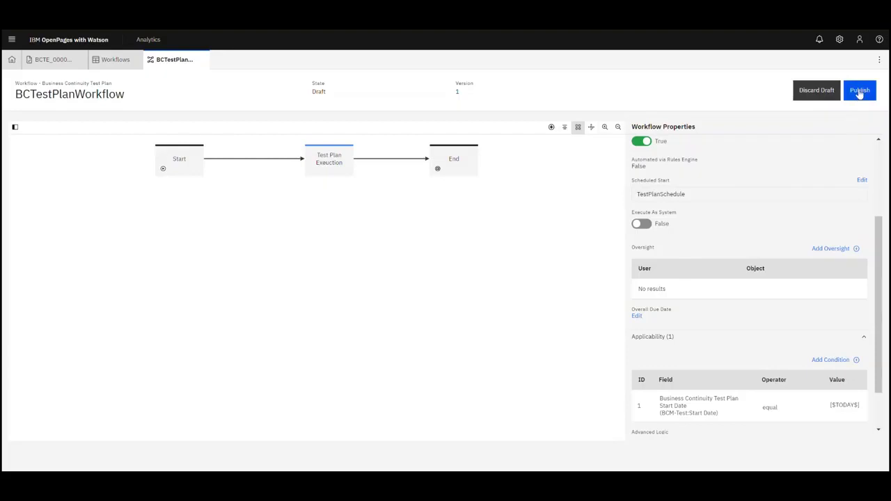
click(862, 94)
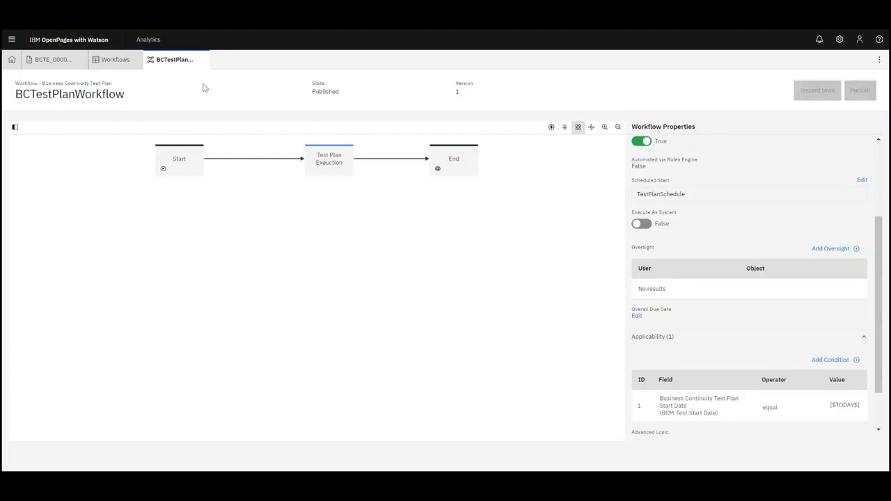
Open the Schedules configuration and start the BCTestPlanWorkflow:BCTest - Scheduled Start job, closing its report.
click(54, 60)
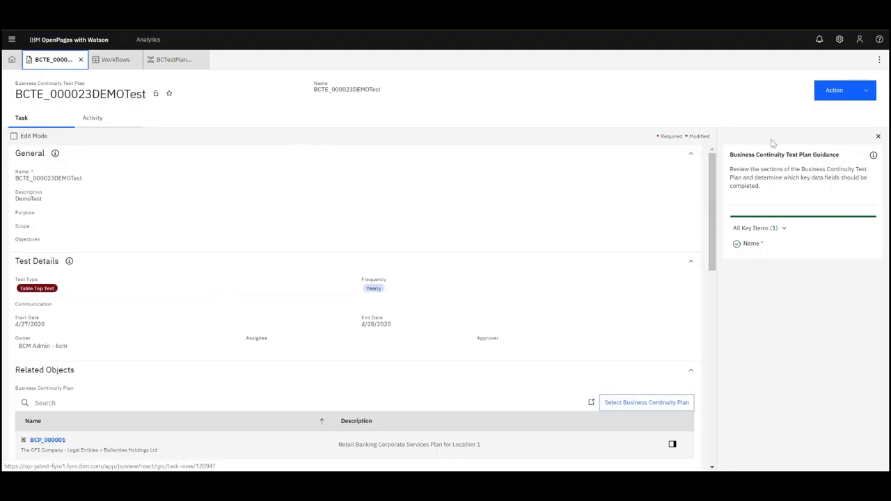
click(11, 62)
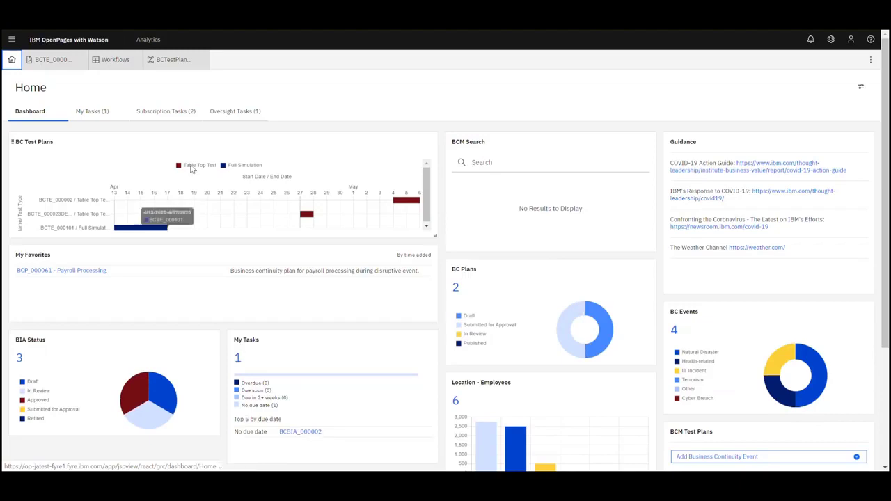
click(851, 41)
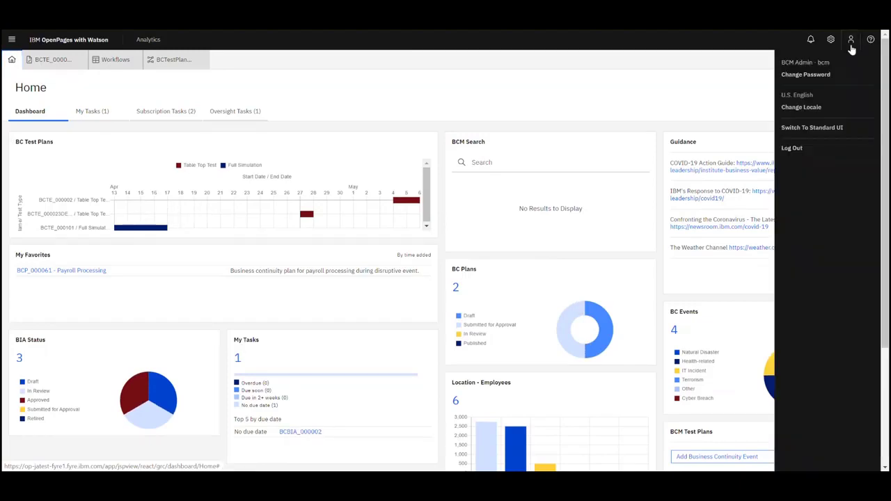
click(831, 40)
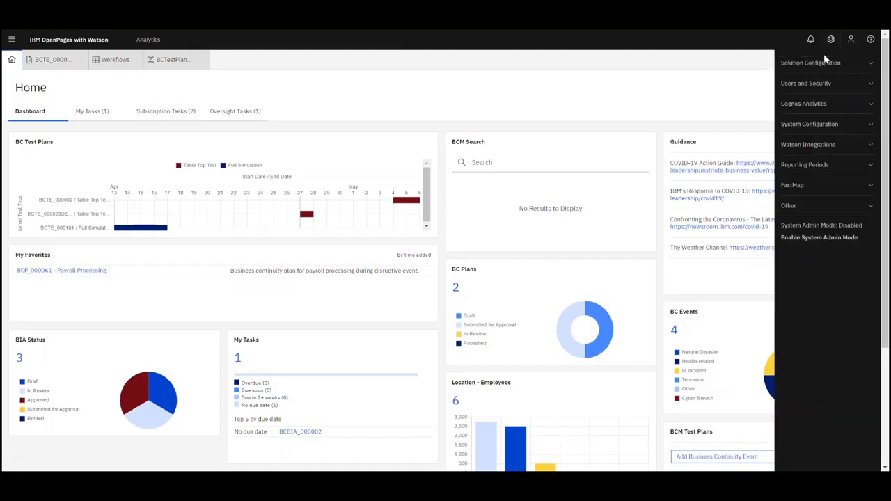
click(813, 62)
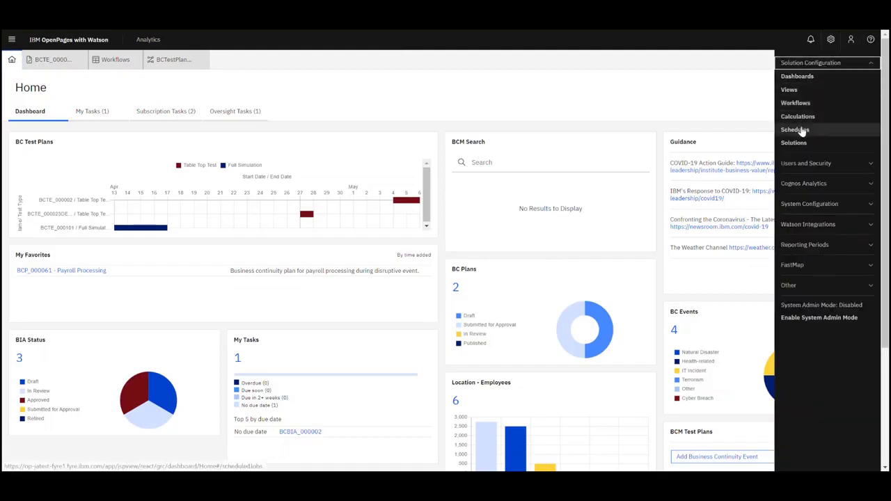
click(799, 130)
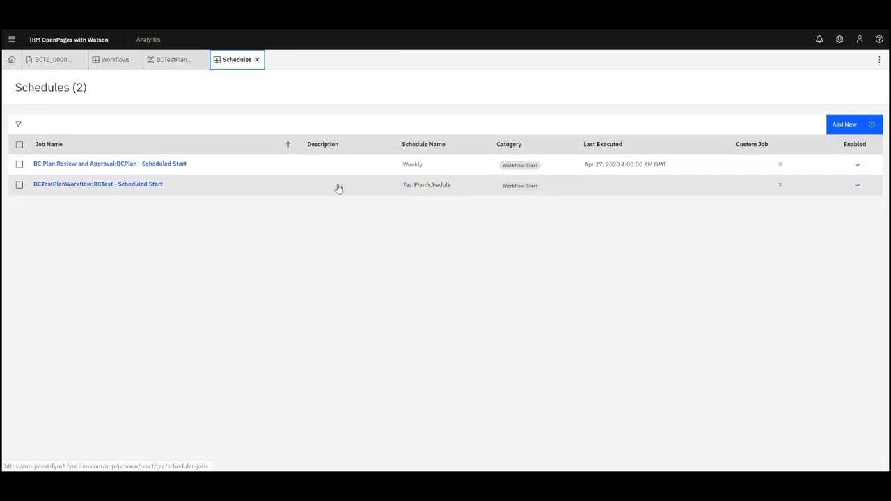
click(19, 186)
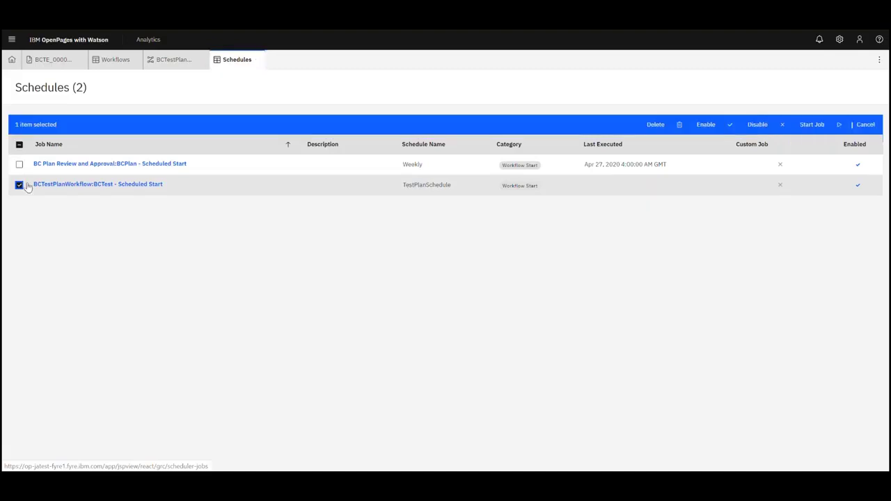
click(826, 126)
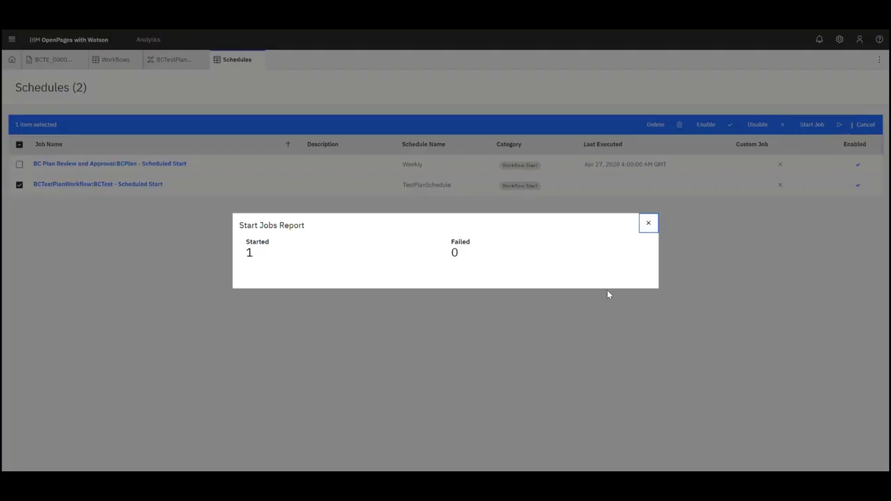
click(648, 224)
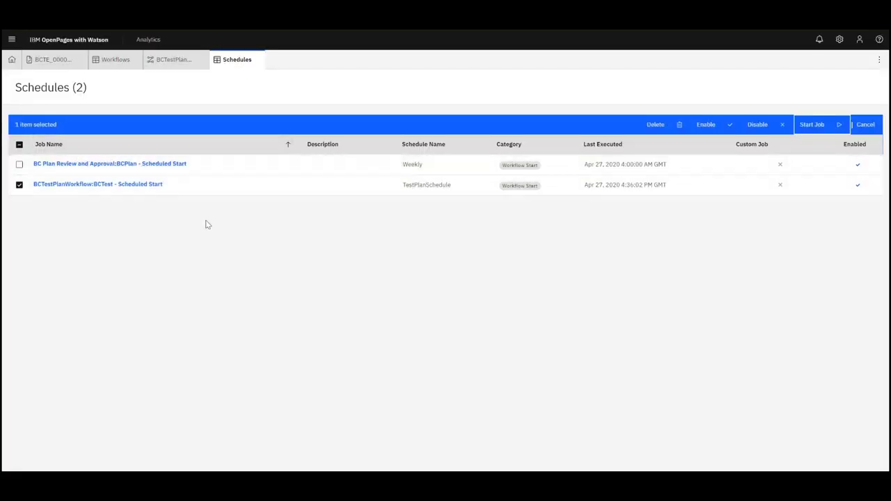
Open the BCTE_000023DEMOTest task from My Tasks on the home dashboard to examine its workflow stage and guidance.
click(11, 60)
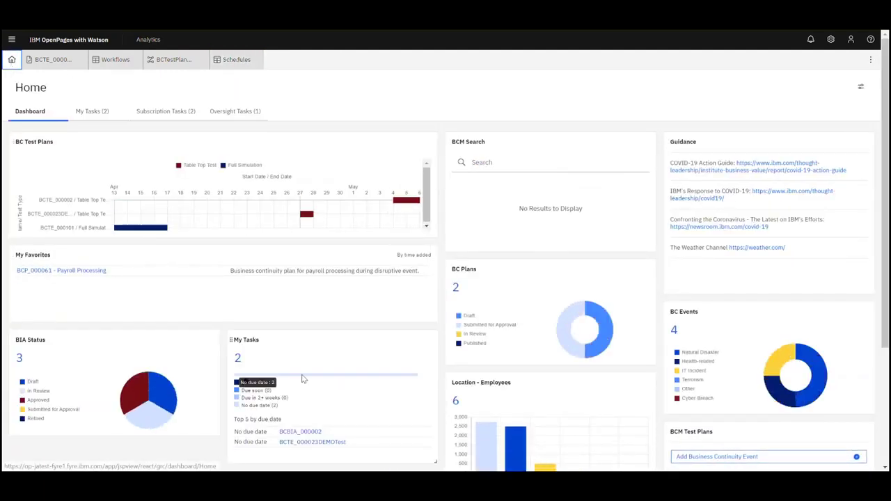
click(333, 444)
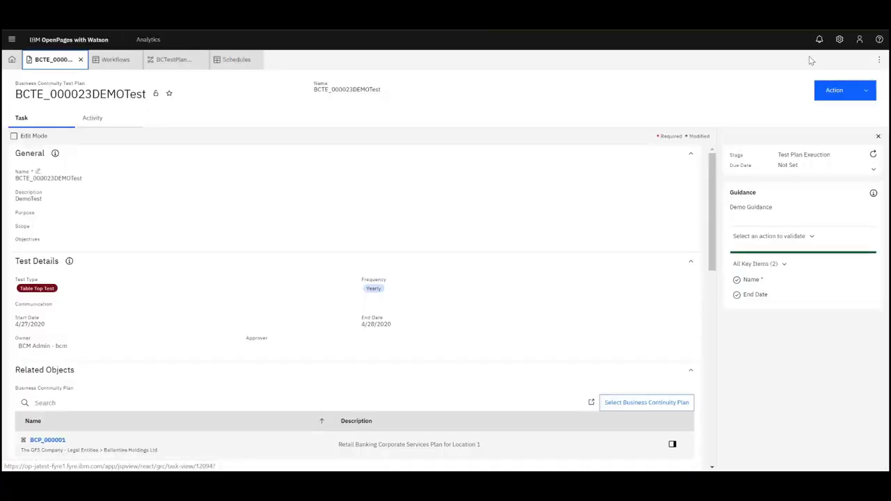
click(860, 39)
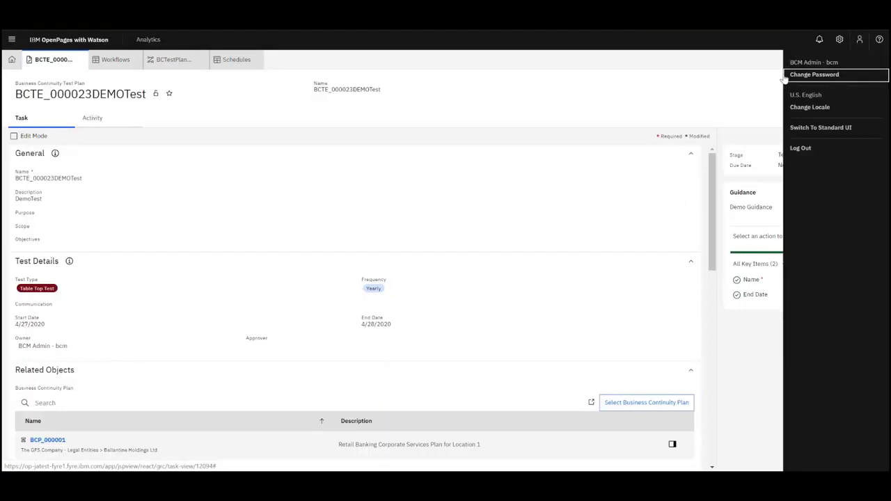
click(669, 109)
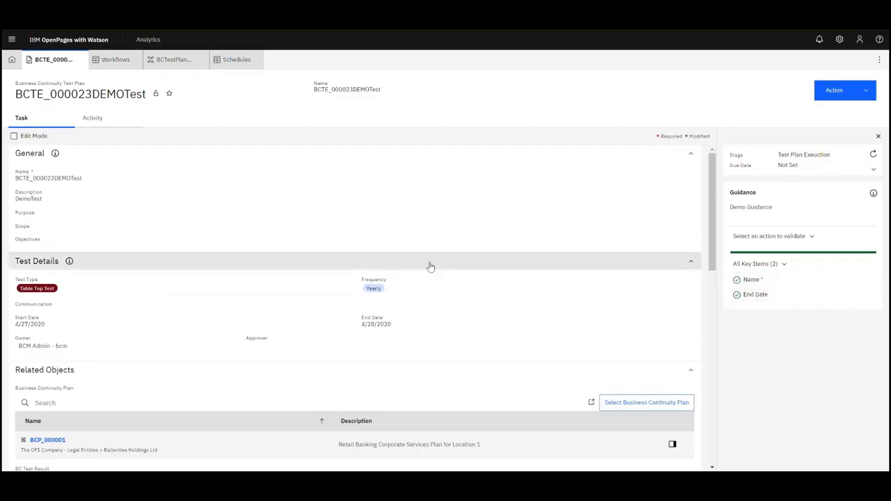
Clear the Description of the BCTE_000023DEMOTest test plan and save the record.
click(35, 203)
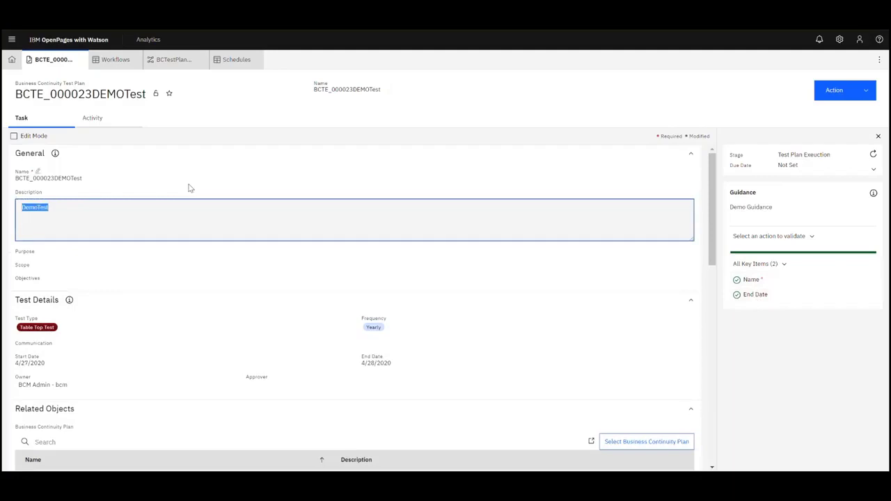
key(BackSpace)
click(662, 277)
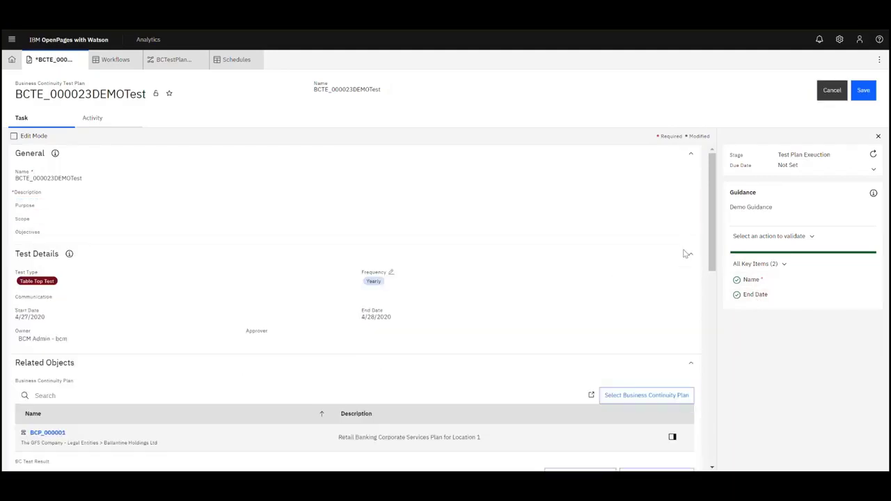
click(864, 94)
Try to run the Test Plan Complete action with the Description left empty, and dismiss the notification.
click(864, 94)
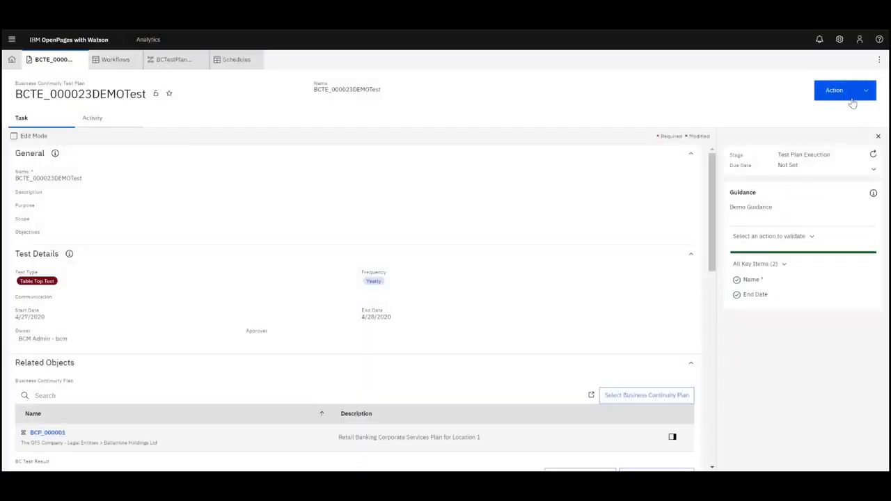
click(812, 110)
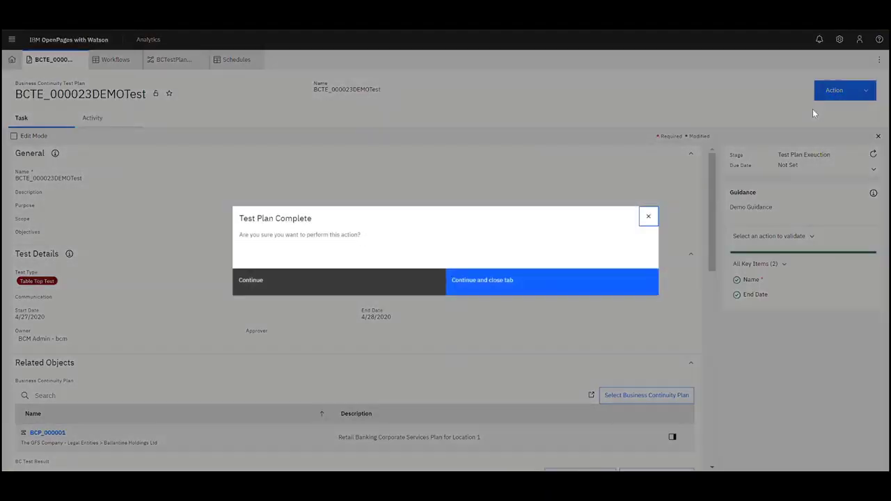
click(376, 282)
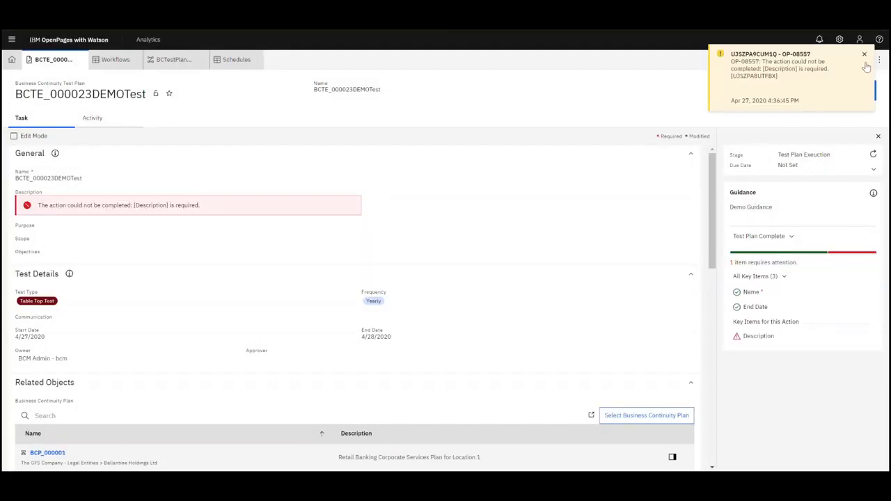
click(864, 55)
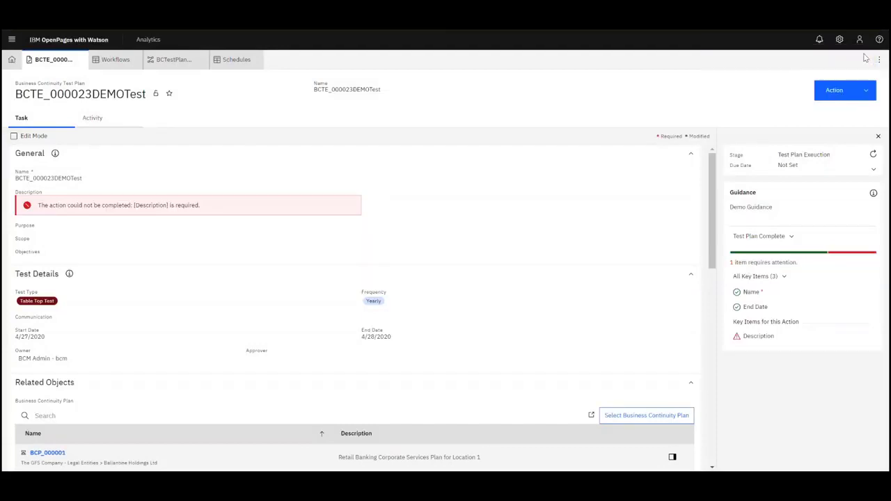
Set the test plan's required Description to "description" and save the record.
click(289, 207)
text(description)
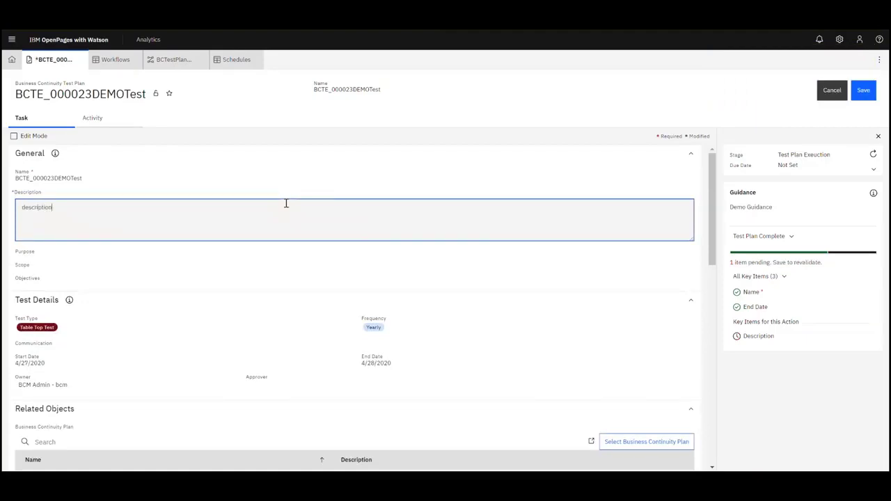
click(642, 285)
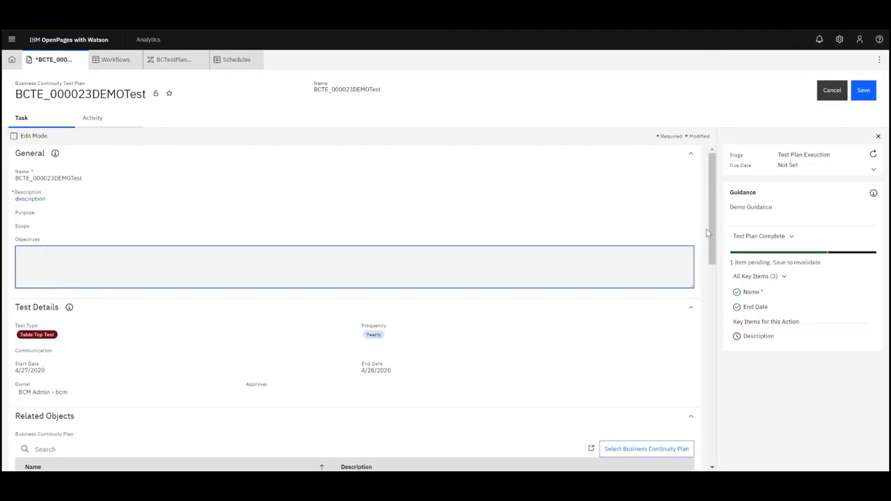
click(864, 92)
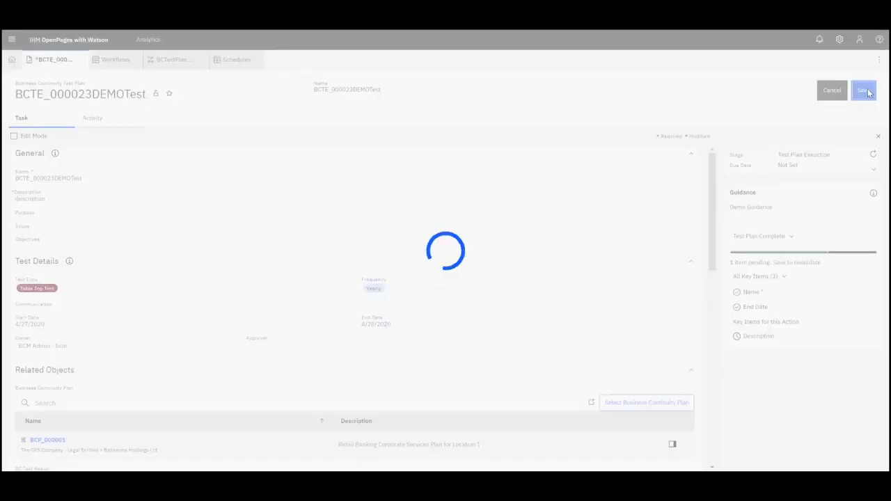
Run the Test Plan Complete action on the BCTE_000023DEMOTest test plan and continue without closing its tab.
click(863, 96)
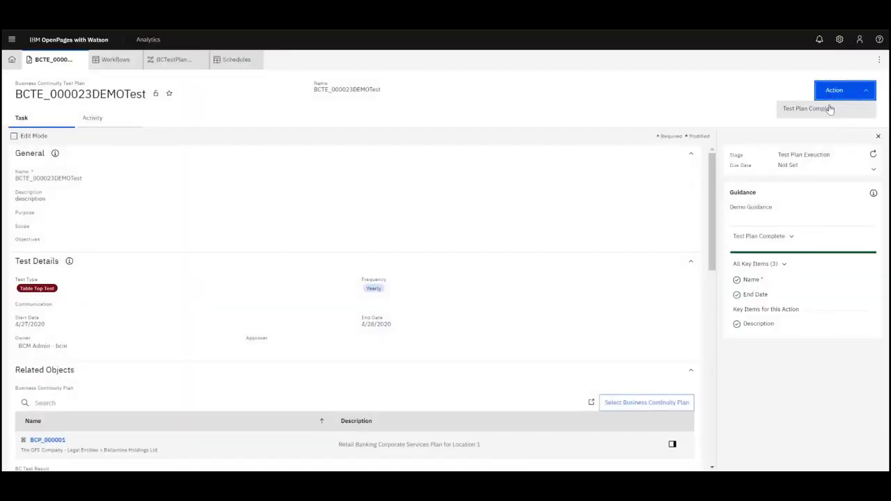
click(822, 109)
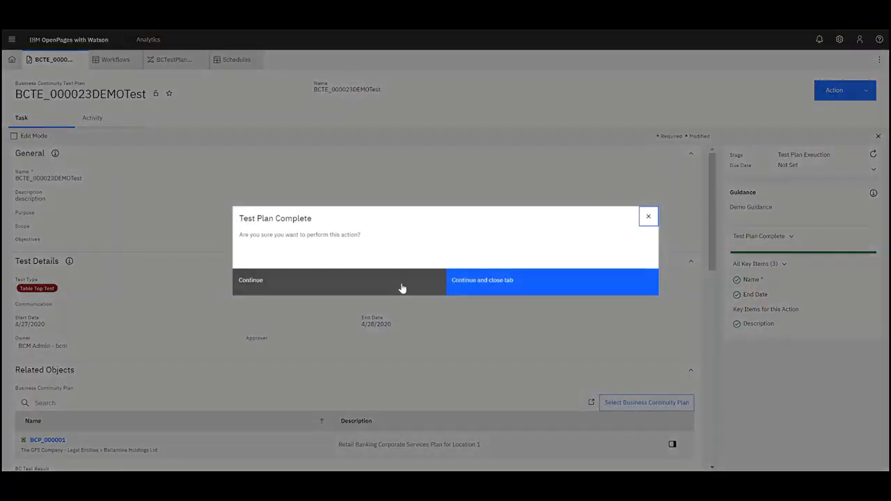
click(399, 288)
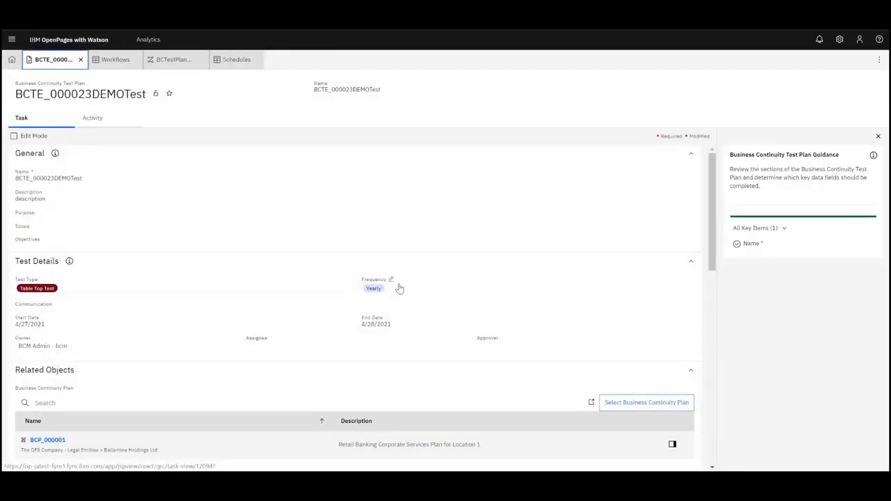